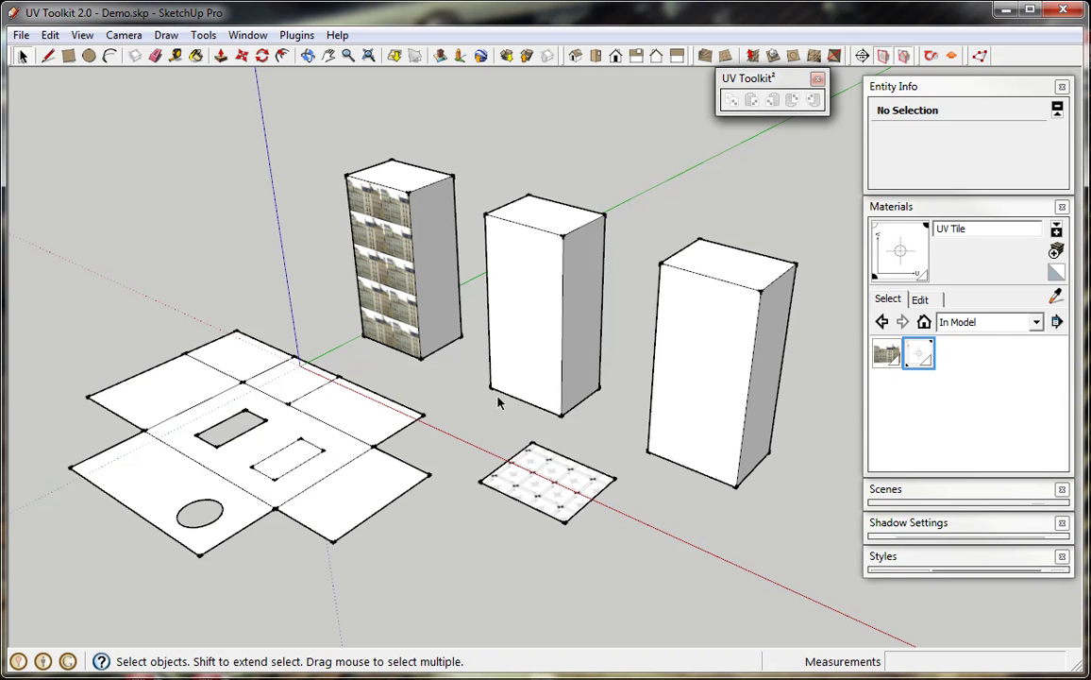
# Sample the UV Tile material from the tile plane with the Paint Bucket.
pyautogui.press('b')
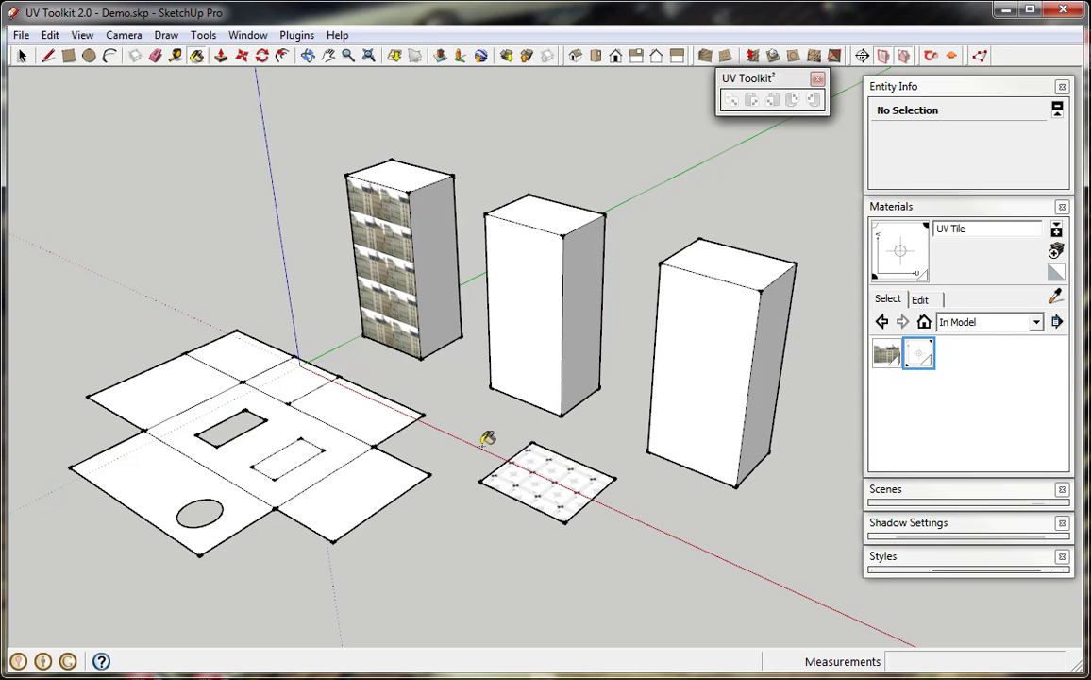
pyautogui.press('alt')
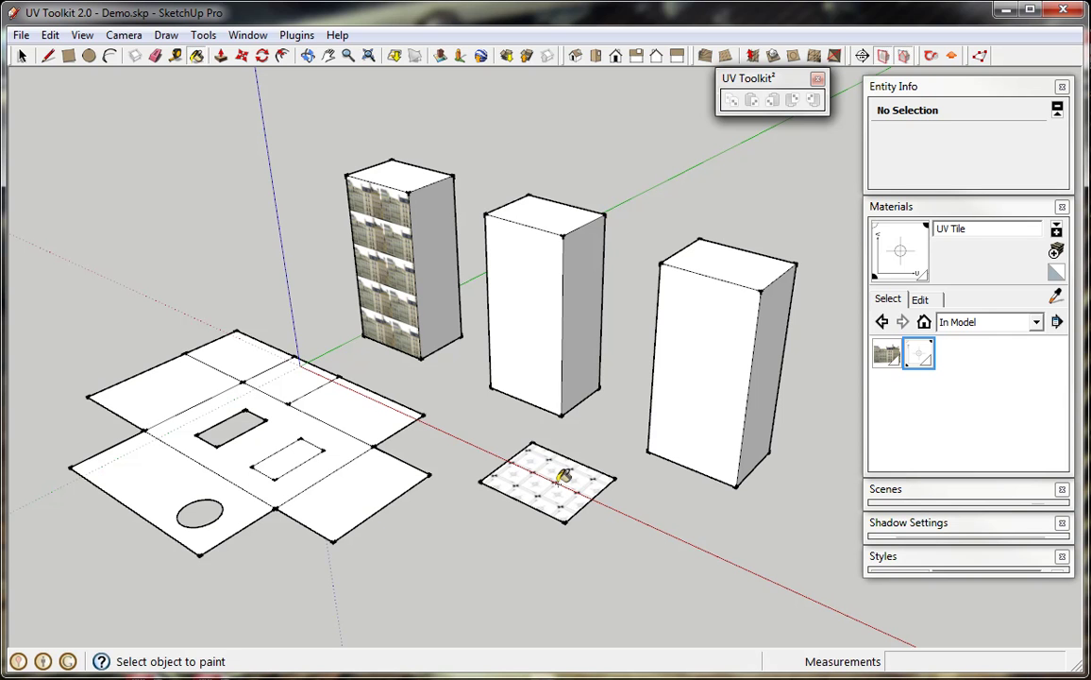
pyautogui.press('space')
pyautogui.click(924, 355)
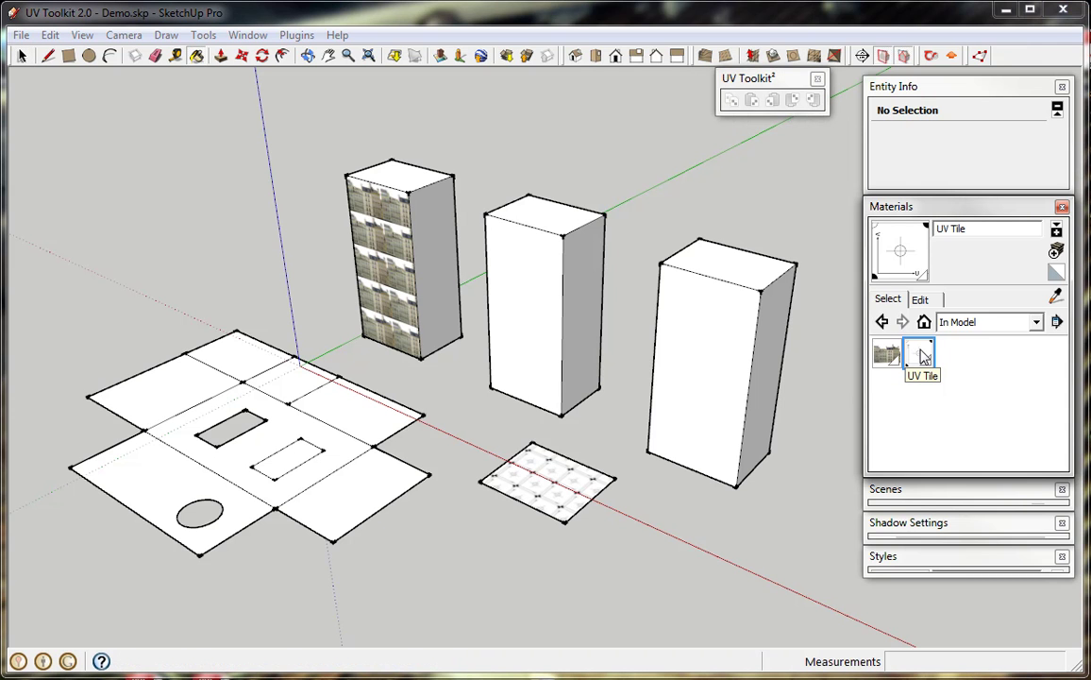
pyautogui.press('space')
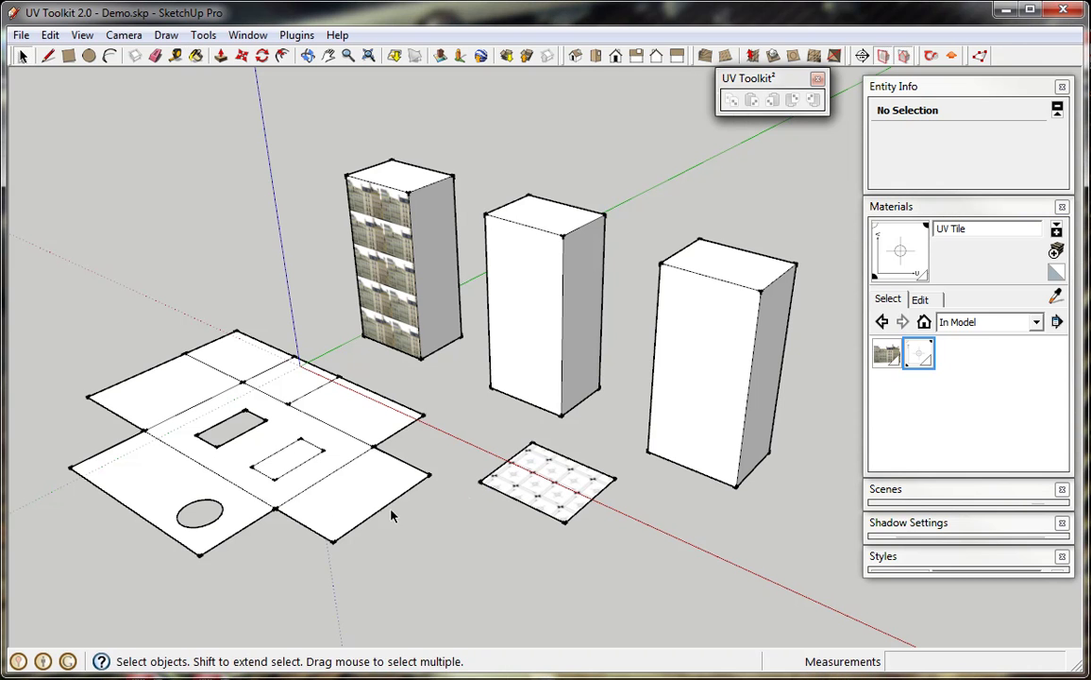
# Select the whole unfolded net and apply UV Toolkit² Fit Texture to Quad-faces.
pyautogui.moveTo(230, 507); pyautogui.dragTo(100, 330)
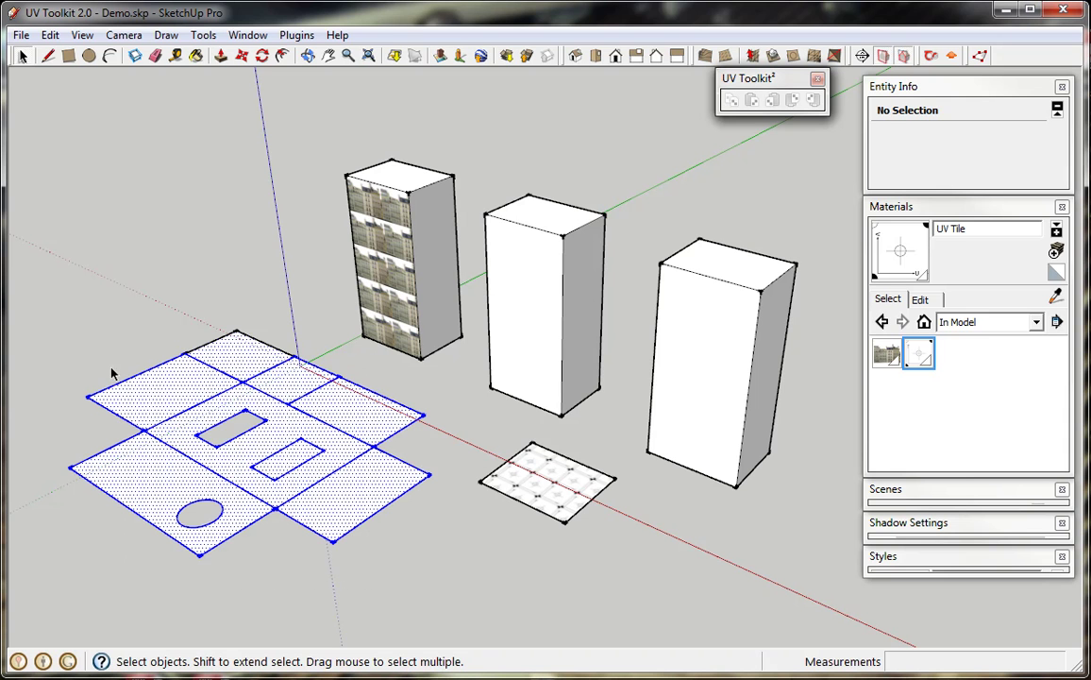
pyautogui.click(294, 35)
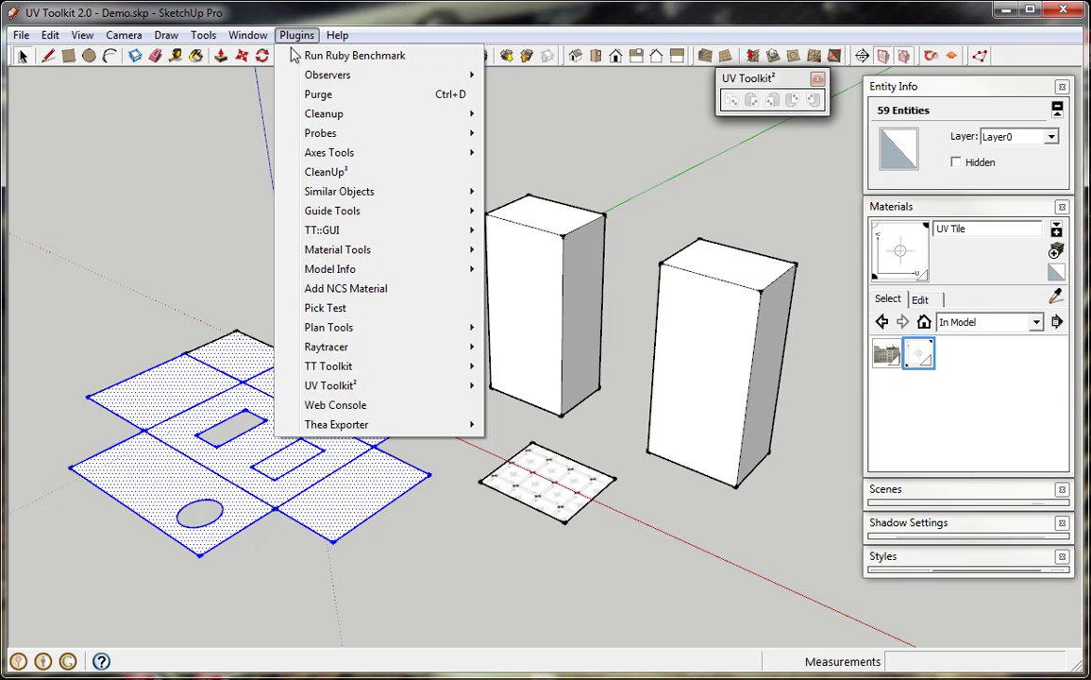
pyautogui.moveTo(417, 396)
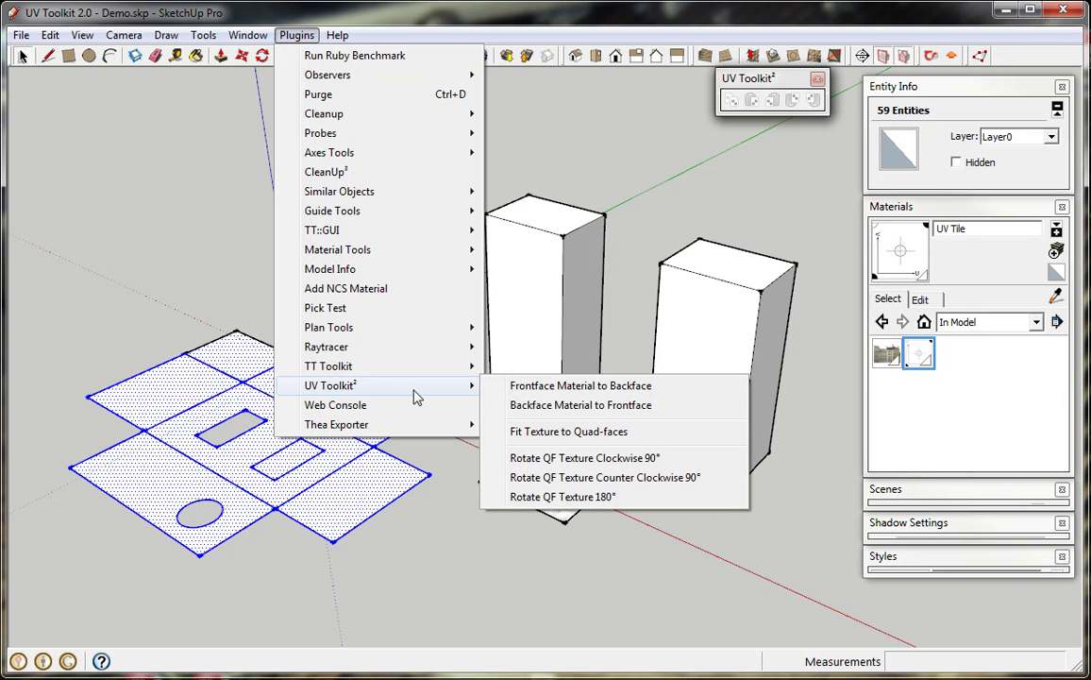
pyautogui.click(639, 444)
pyautogui.moveTo(287, 373); pyautogui.dragTo(264, 543, button='middle')
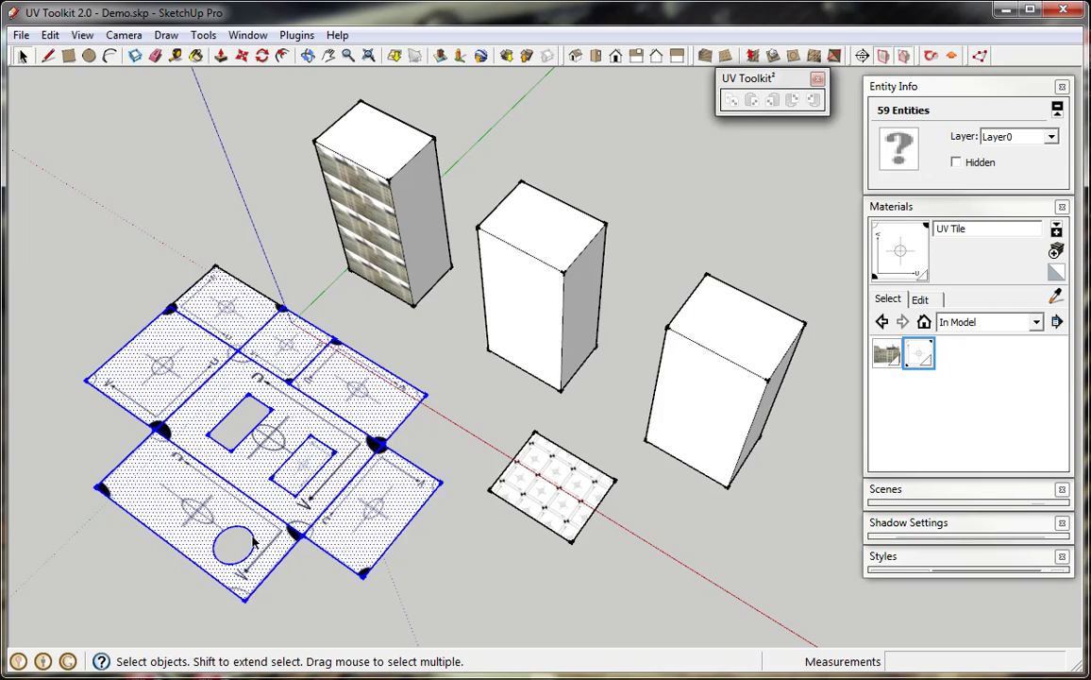
# Zoom on the net and orbit underneath to see its untextured back faces.
pyautogui.scroll(3, 165, 542)
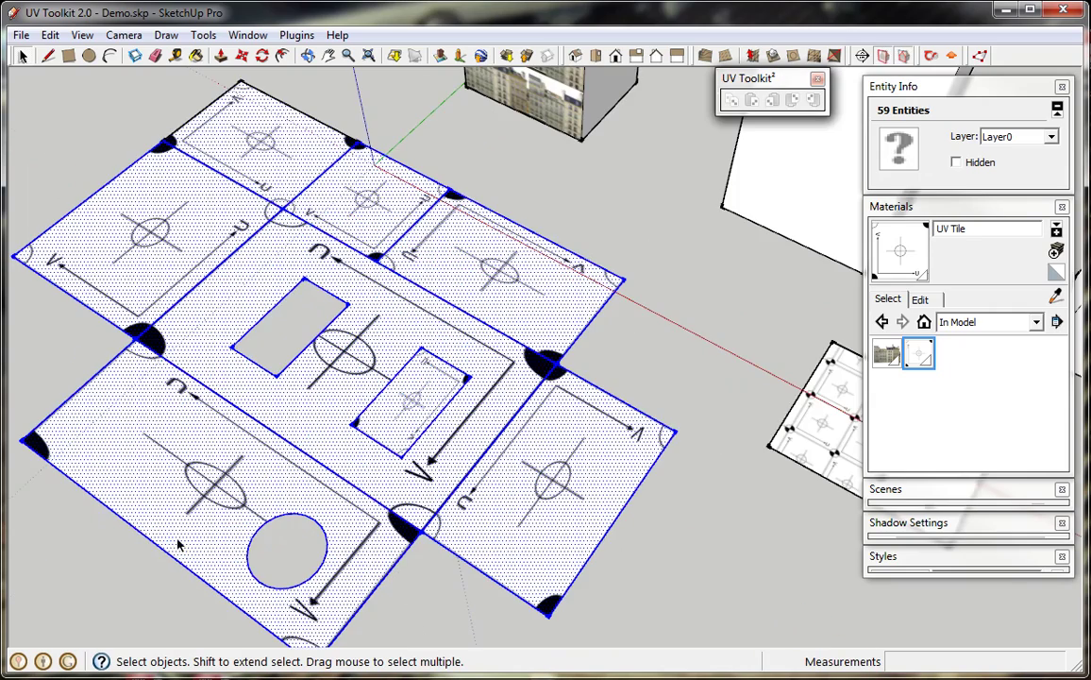
pyautogui.scroll(3, 194, 339)
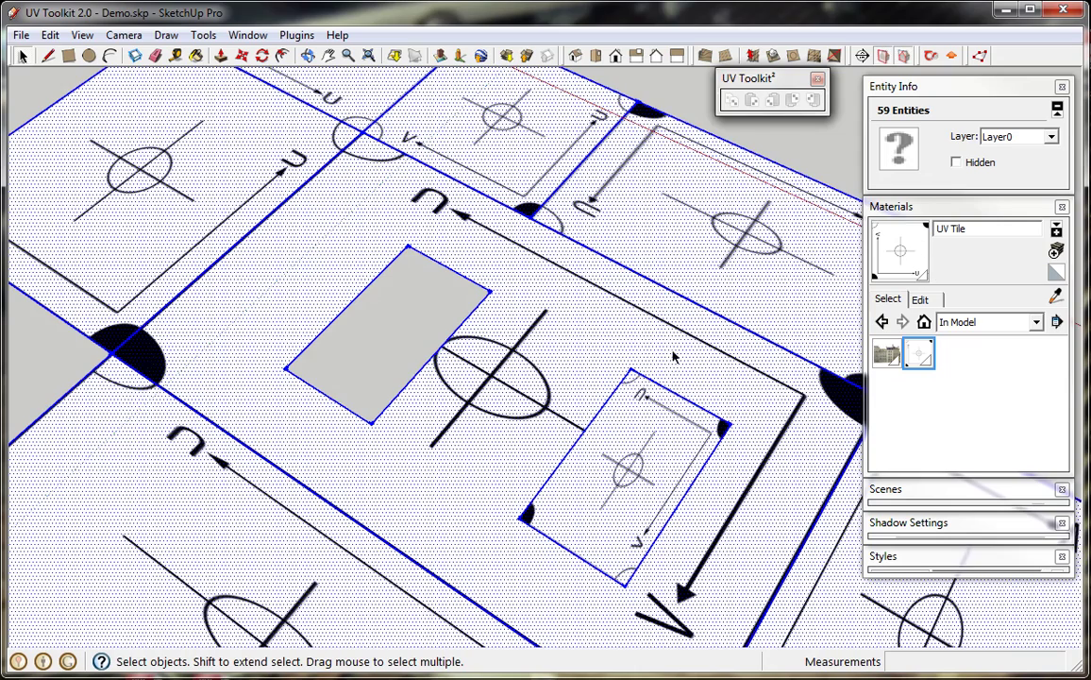
pyautogui.scroll(-3, 639, 434)
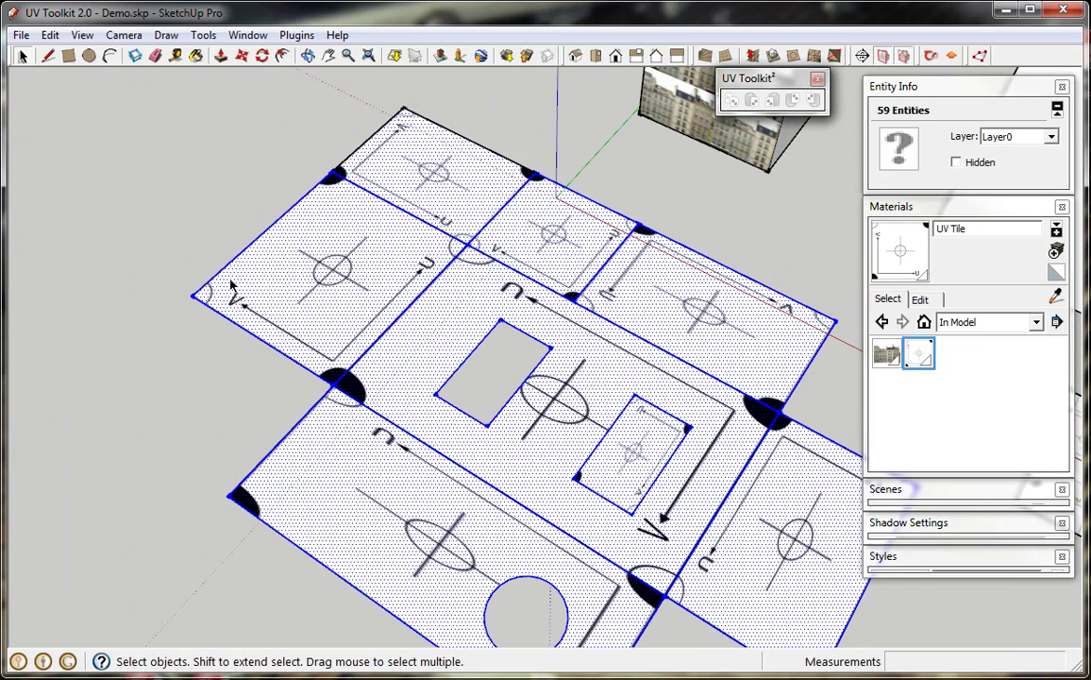
pyautogui.scroll(-2, 241, 276)
pyautogui.scroll(-3, 278, 272)
pyautogui.scroll(4, 529, 403)
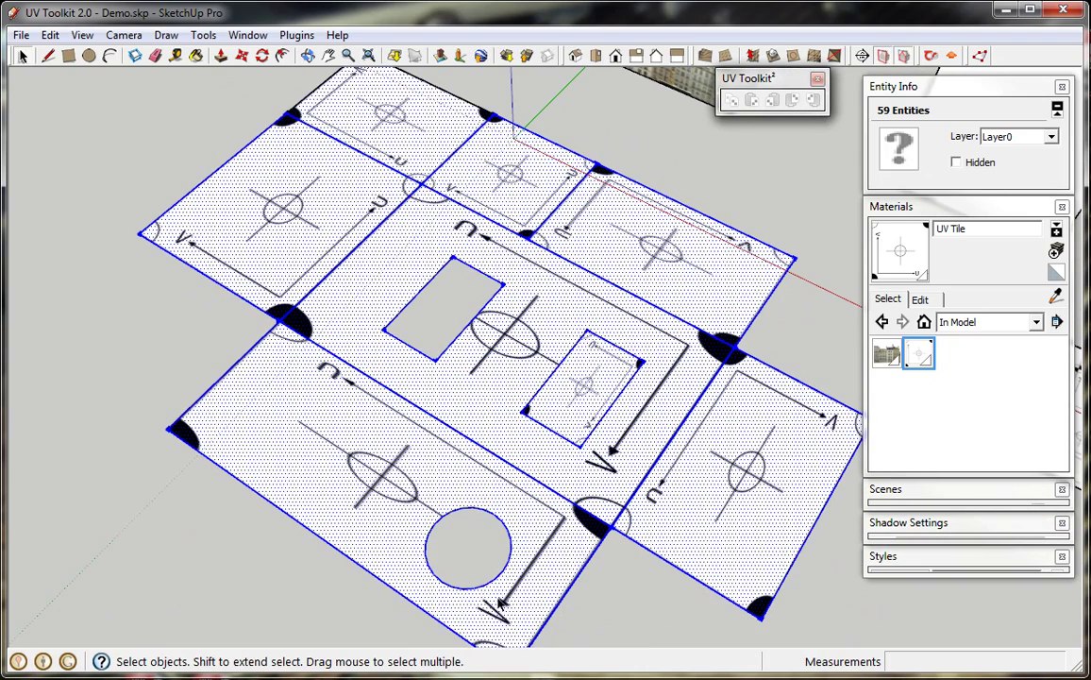
pyautogui.scroll(-2, 421, 489)
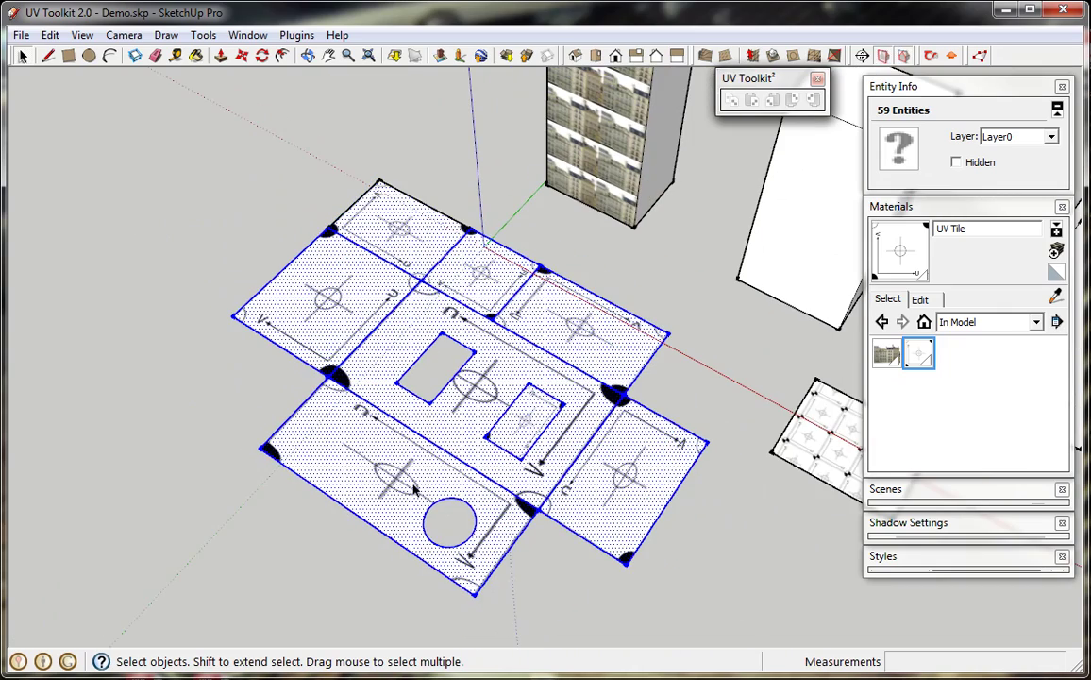
pyautogui.scroll(-2, 390, 430)
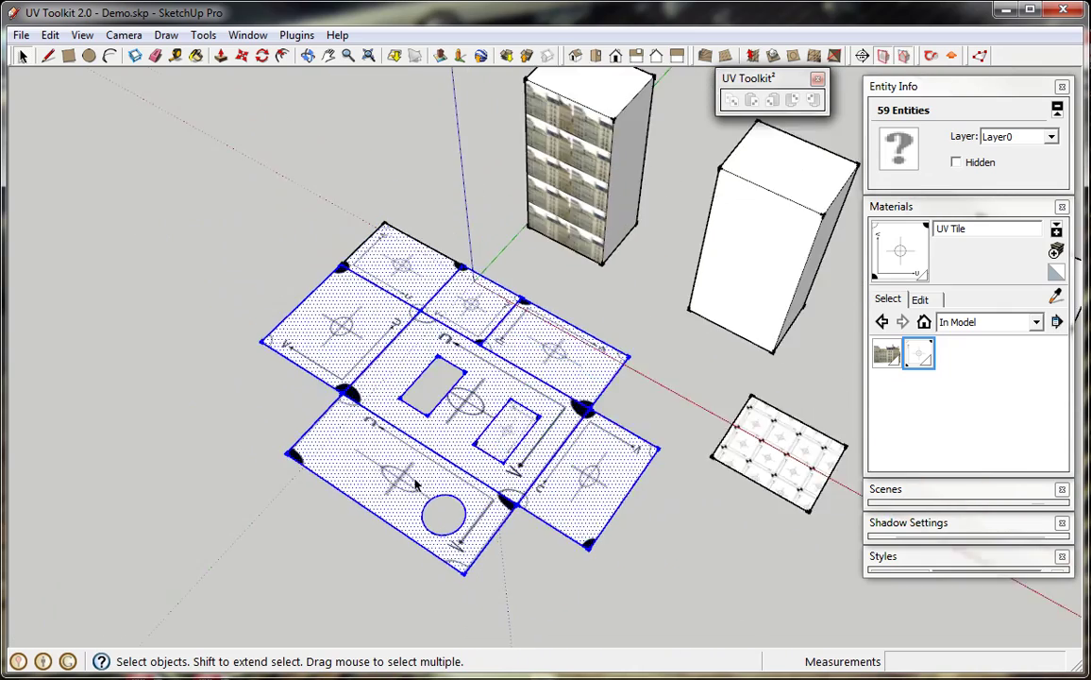
pyautogui.scroll(4, 436, 392)
pyautogui.scroll(-3, 500, 442)
pyautogui.scroll(-1, 492, 451)
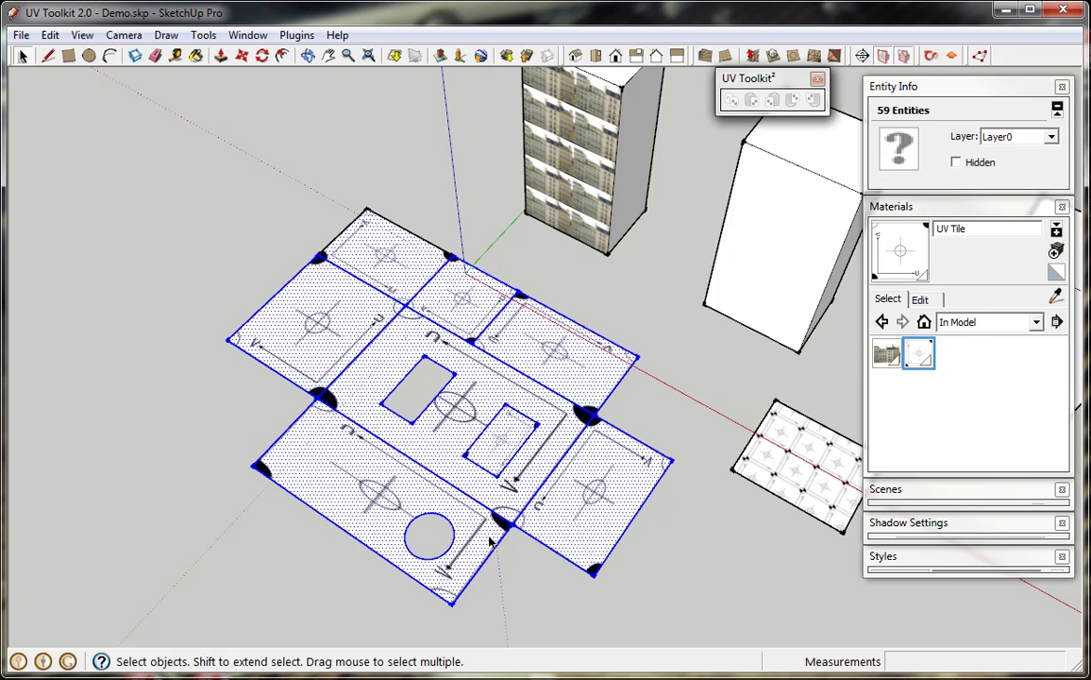
pyautogui.moveTo(491, 540); pyautogui.dragTo(418, 315, button='middle')
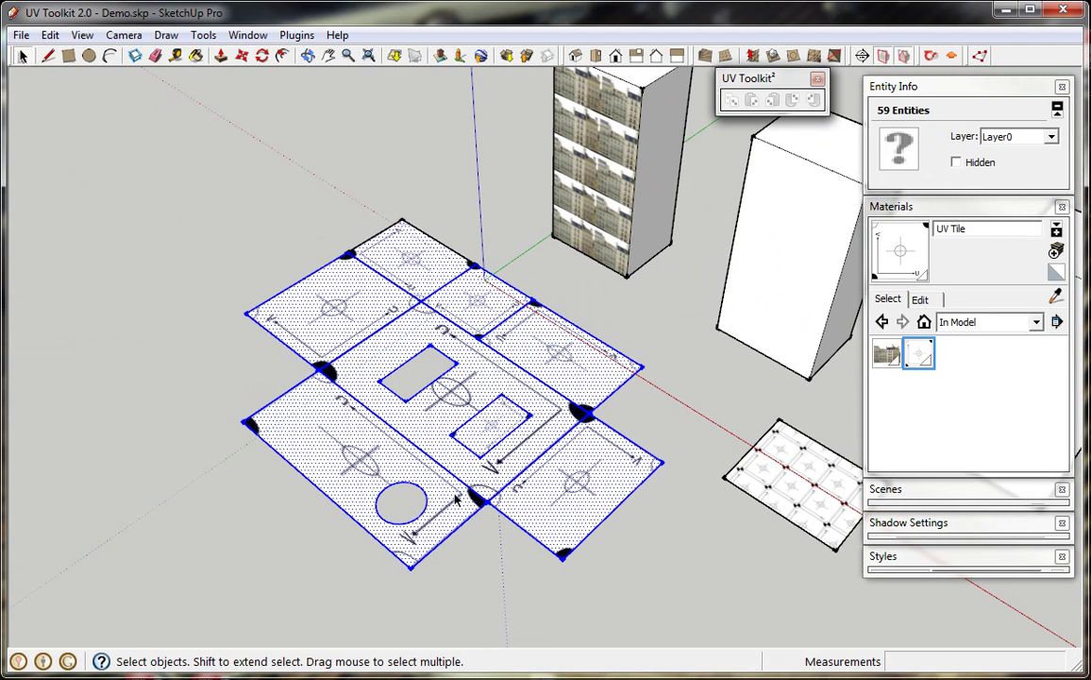
pyautogui.moveTo(442, 534); pyautogui.dragTo(477, 394, button='middle')
pyautogui.moveTo(467, 444); pyautogui.dragTo(314, 99, button='middle')
# Apply Frontface Material to Backface and orbit to check the now-textured underside.
pyautogui.click(300, 36)
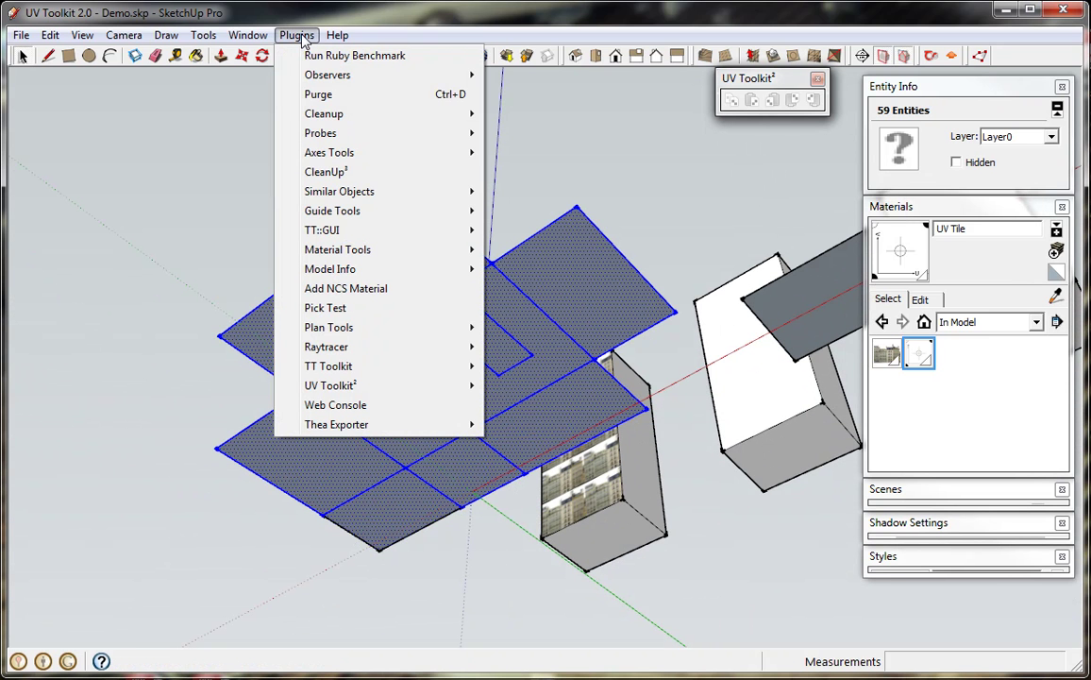
pyautogui.moveTo(375, 388)
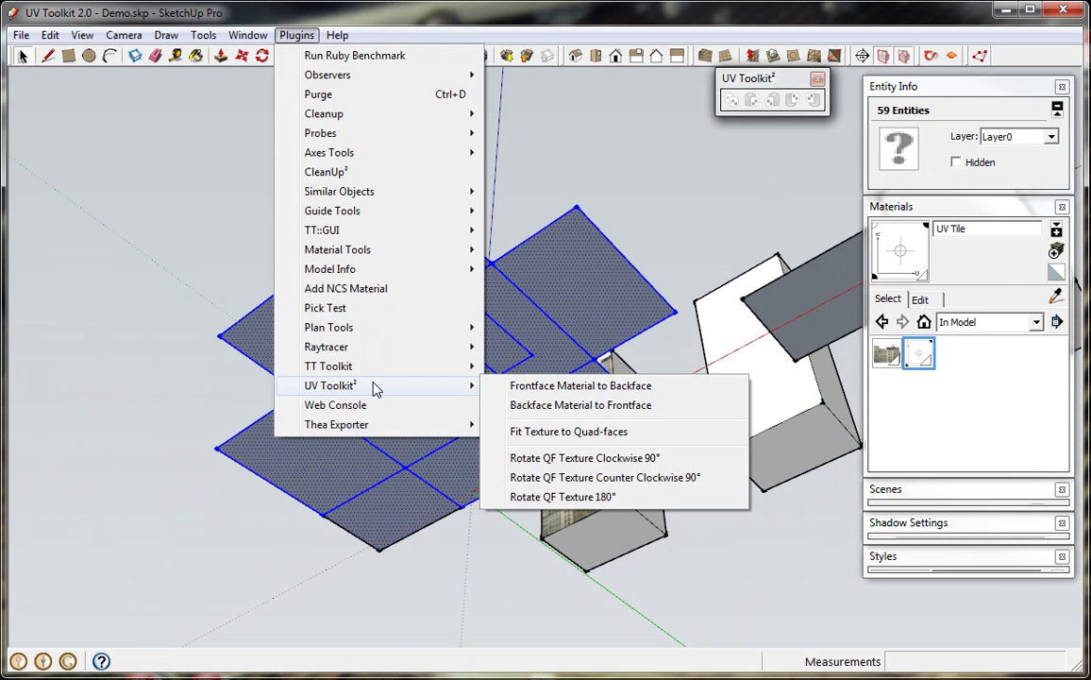
pyautogui.click(567, 393)
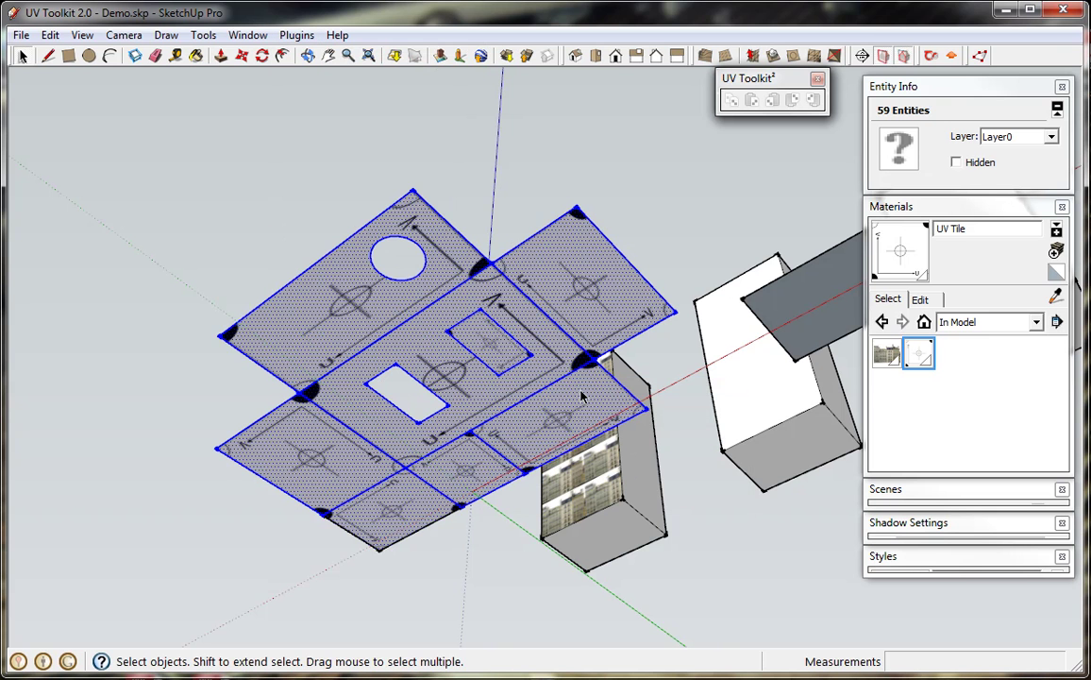
pyautogui.moveTo(396, 430); pyautogui.dragTo(436, 349, button='middle')
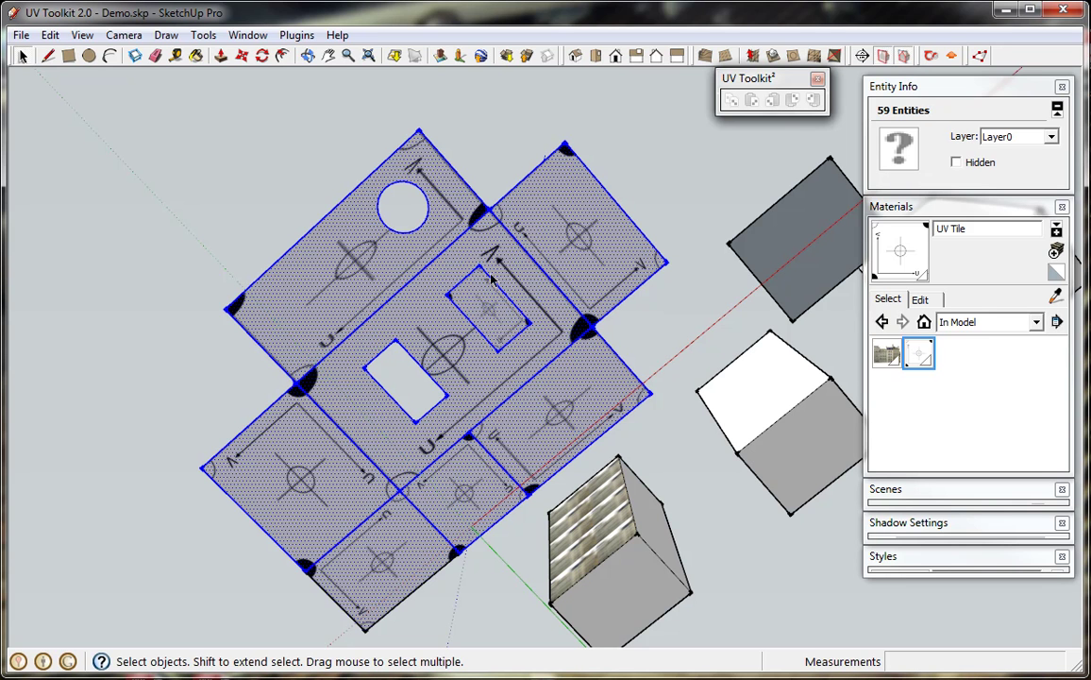
pyautogui.moveTo(475, 201); pyautogui.dragTo(506, 321, button='middle')
# Orbit back to an oblique overhead view and bring up the UV Toolkit² rotation commands.
pyautogui.moveTo(566, 301); pyautogui.dragTo(584, 609, button='middle')
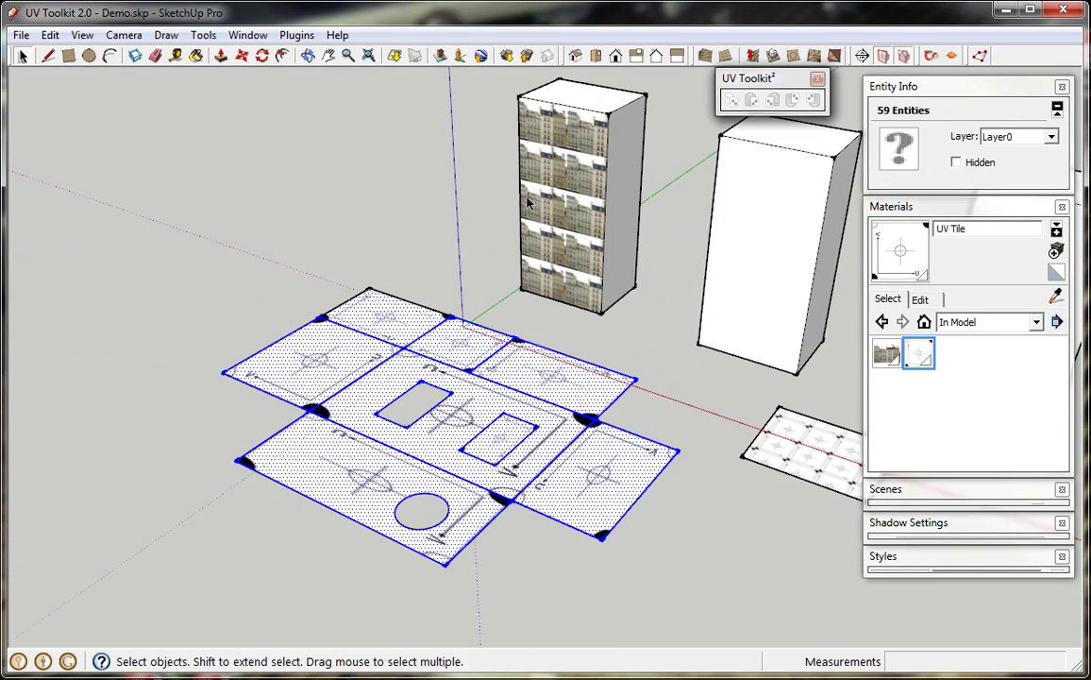
pyautogui.moveTo(494, 157); pyautogui.dragTo(592, 450, button='middle')
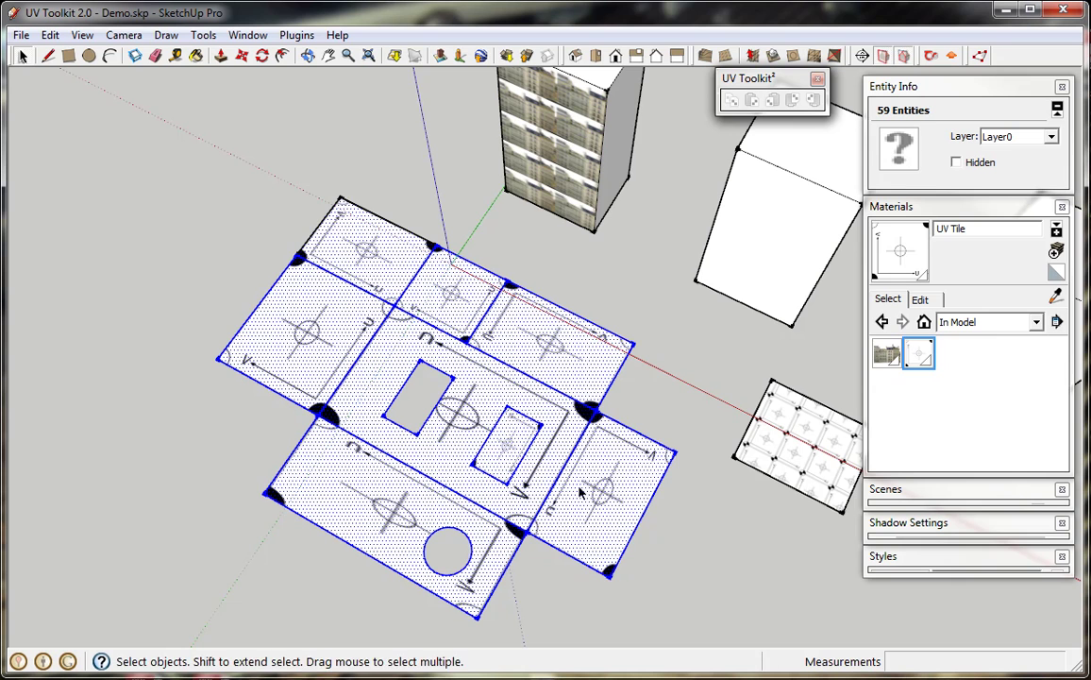
pyautogui.moveTo(565, 506); pyautogui.dragTo(585, 383, button='middle')
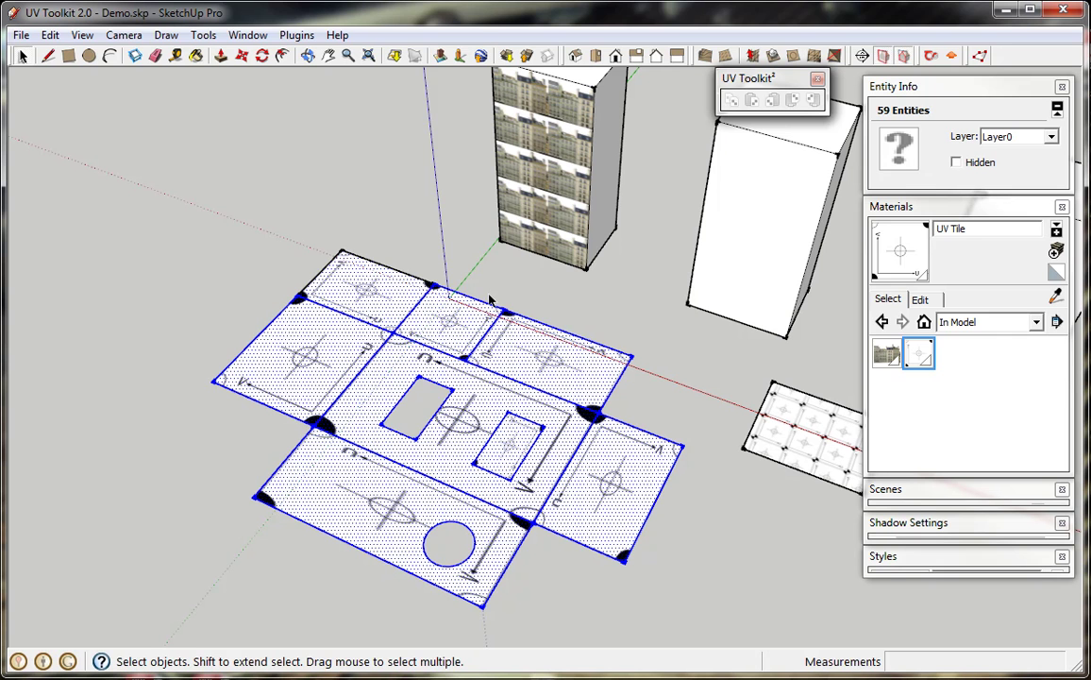
pyautogui.click(296, 35)
pyautogui.moveTo(412, 386)
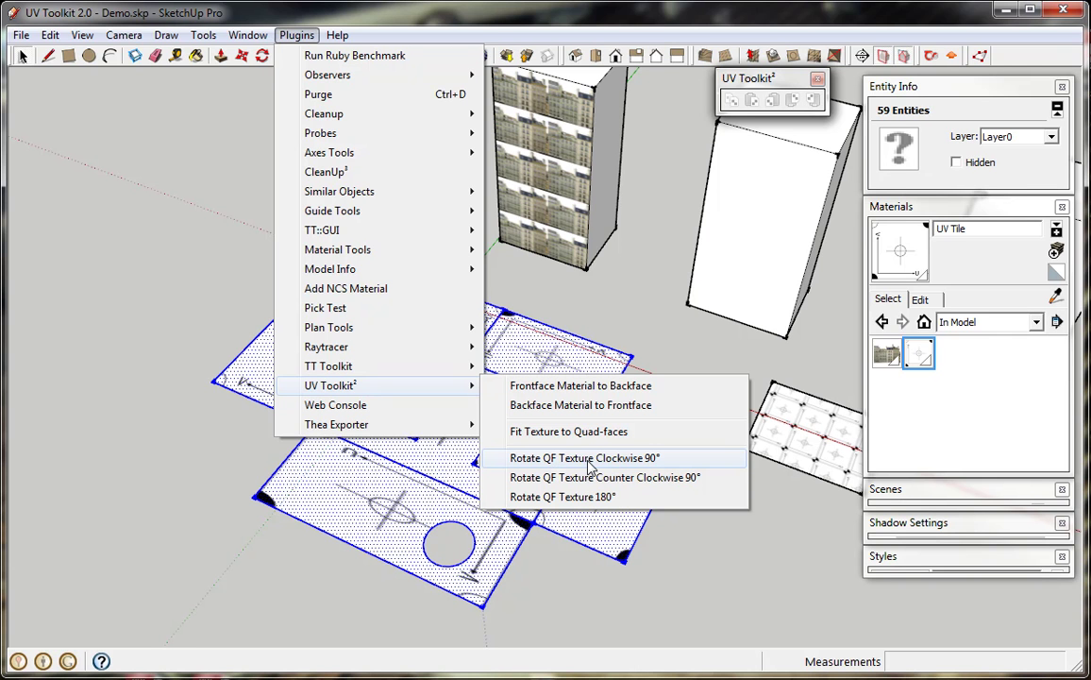
# Rotate all the net's quad-face textures 90° clockwise, then select only the central face.
pyautogui.click(639, 459)
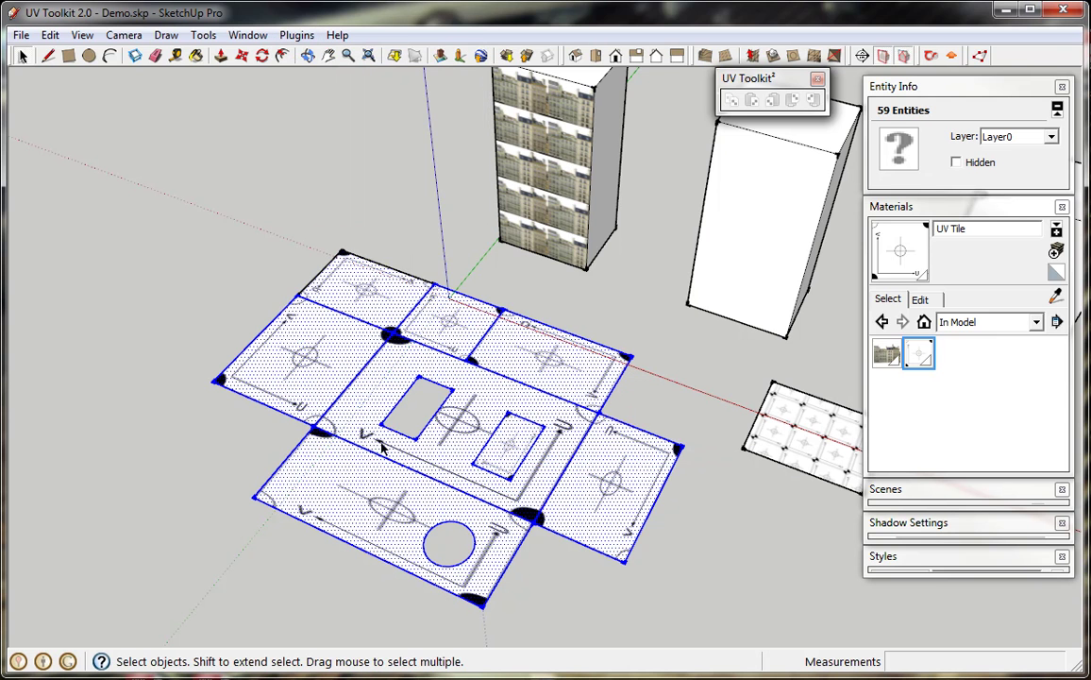
pyautogui.moveTo(360, 437); pyautogui.dragTo(444, 503, button='middle')
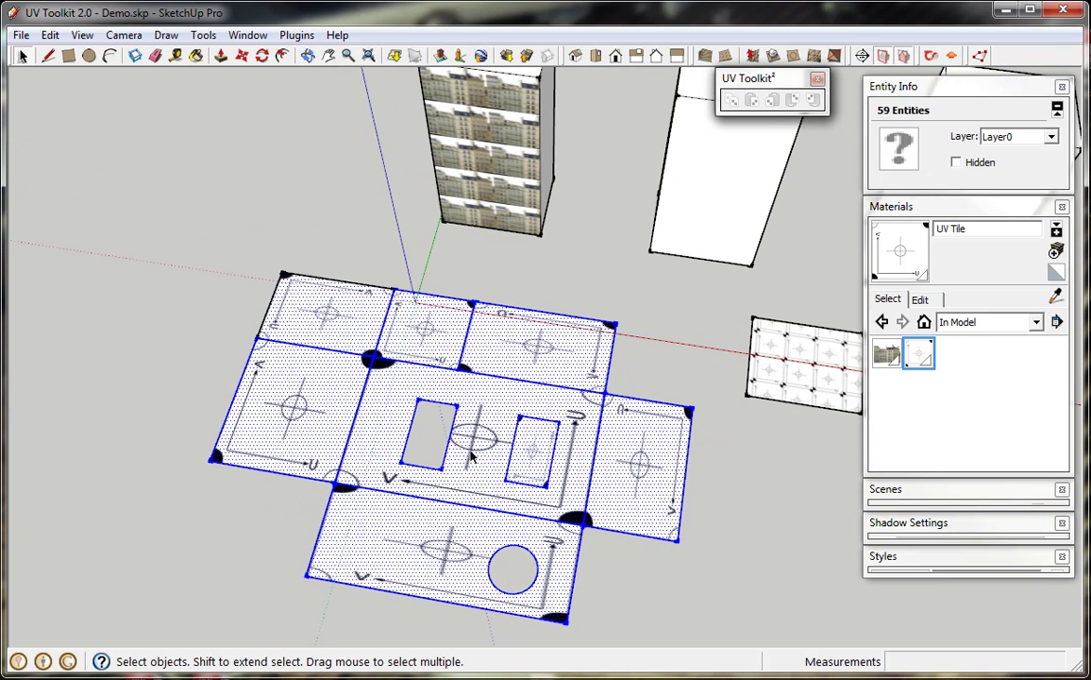
pyautogui.click(440, 395)
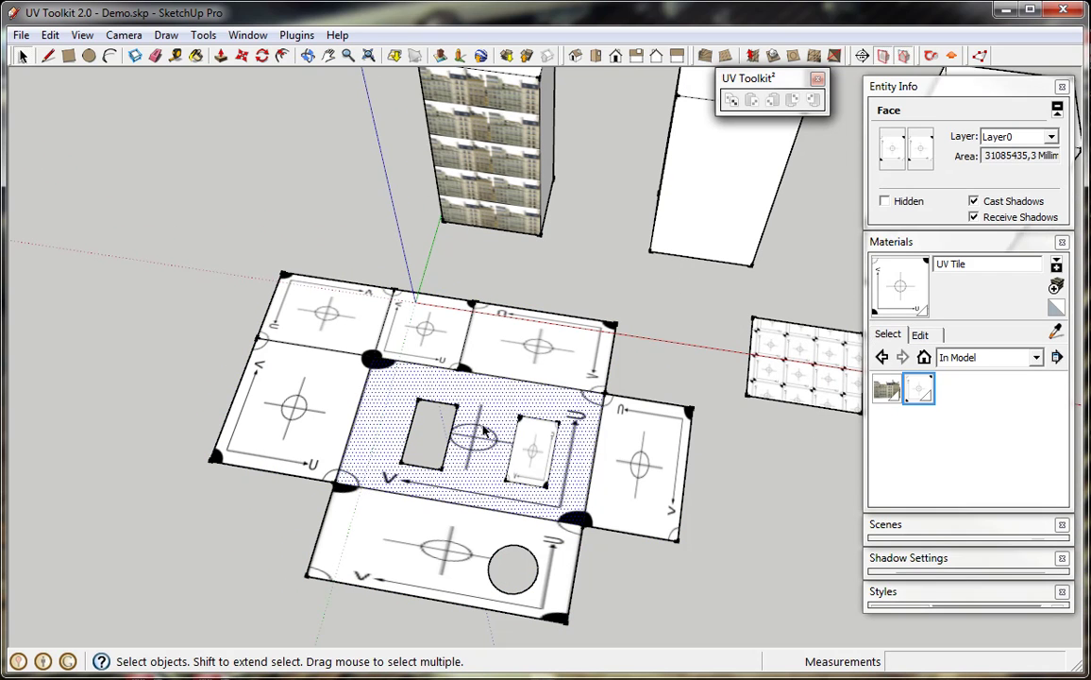
# Turn the central face's texture 90° counter-clockwise with Rotate QF Texture Counter Clockwise 90°.
pyautogui.click(291, 36)
pyautogui.moveTo(421, 387)
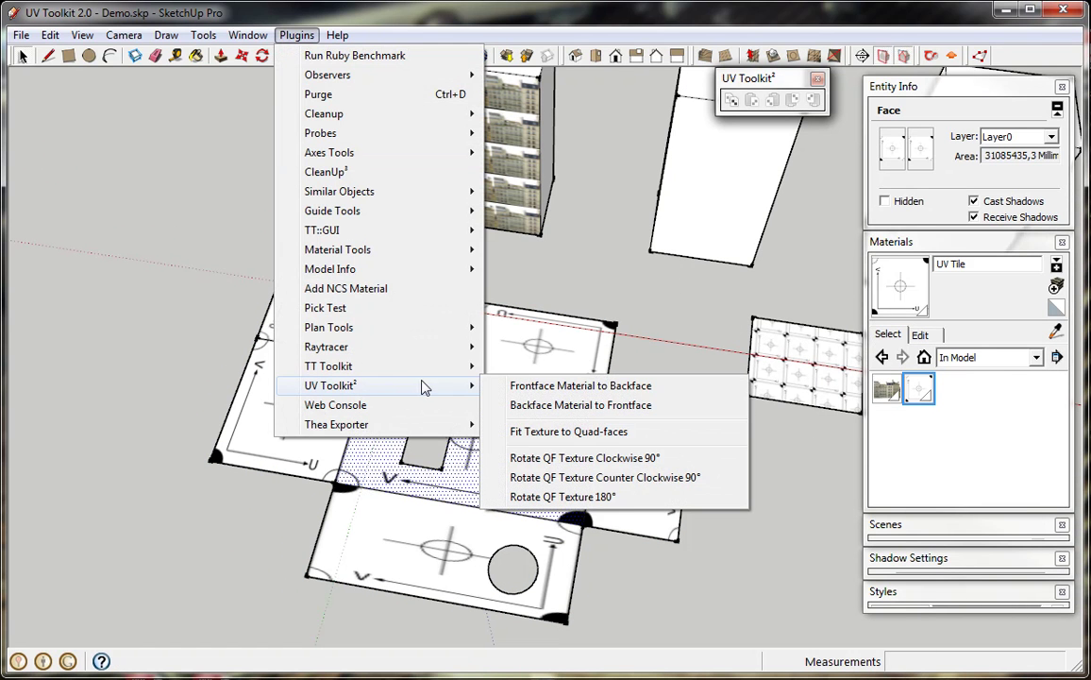
pyautogui.click(621, 481)
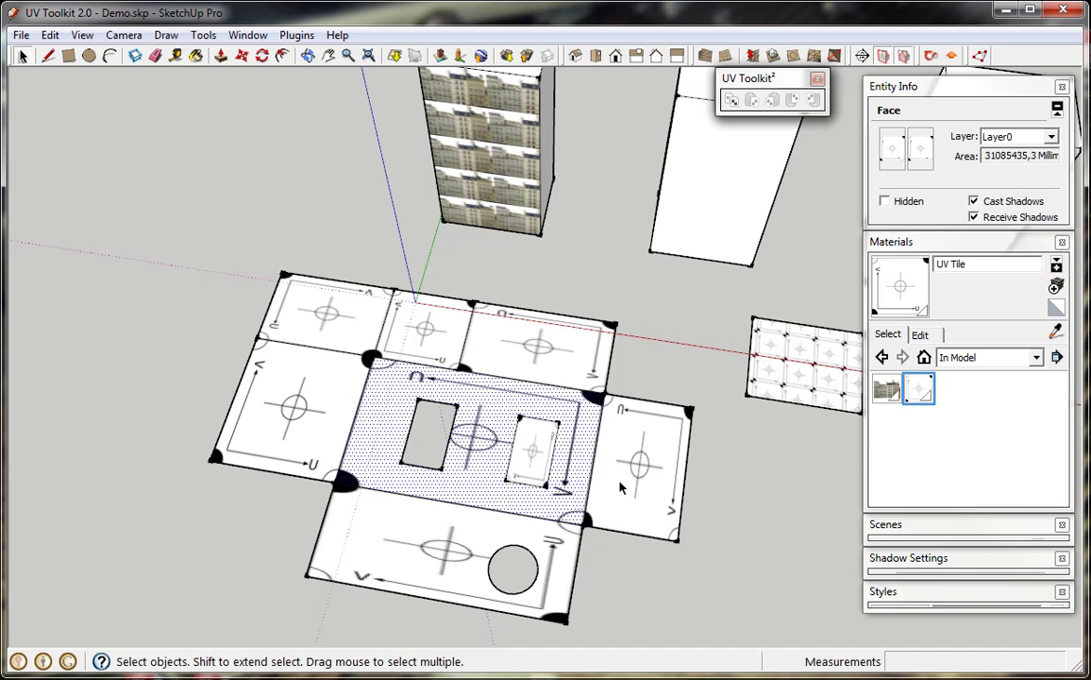
# Rotate the central face's texture a further 180° with Rotate QF Texture 180°.
pyautogui.click(312, 38)
pyautogui.moveTo(449, 394)
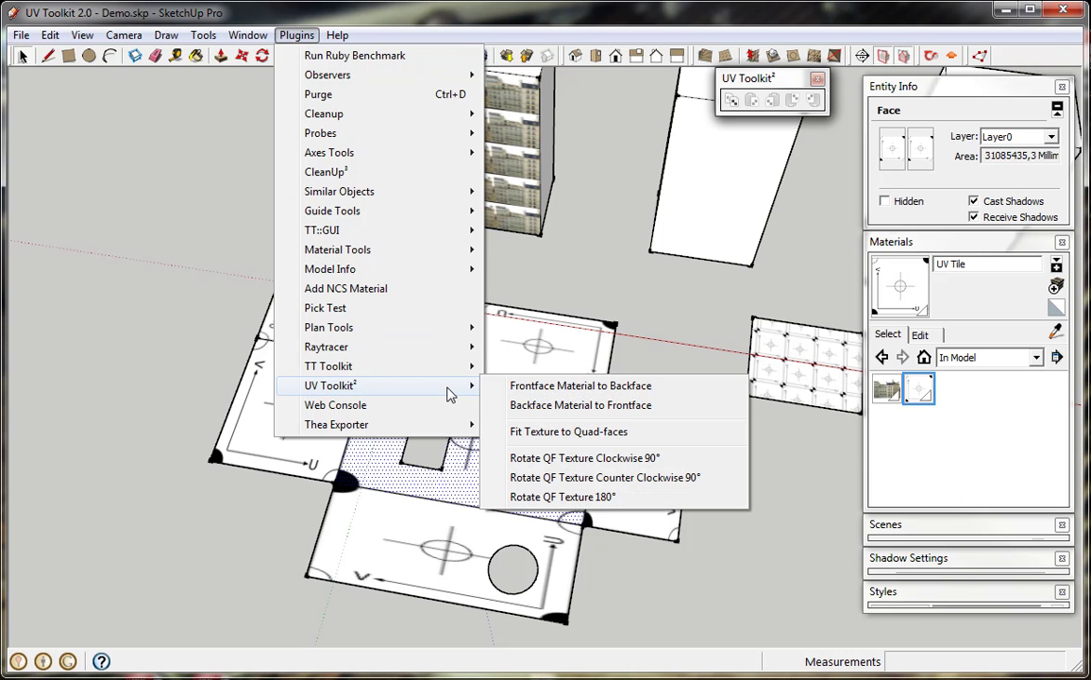
pyautogui.click(657, 505)
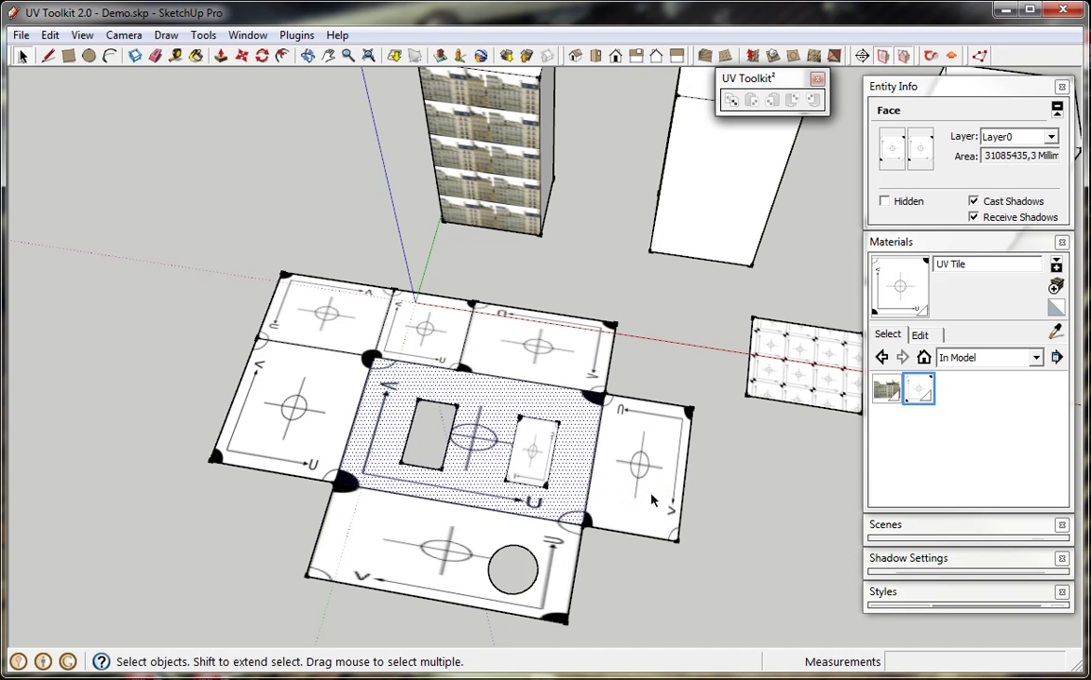
# Zoom in on the facade-textured boxes and drag the UV Toolkit² toolbar closer to them.
pyautogui.moveTo(610, 495); pyautogui.dragTo(590, 486, button='middle')
pyautogui.scroll(-3, 581, 507)
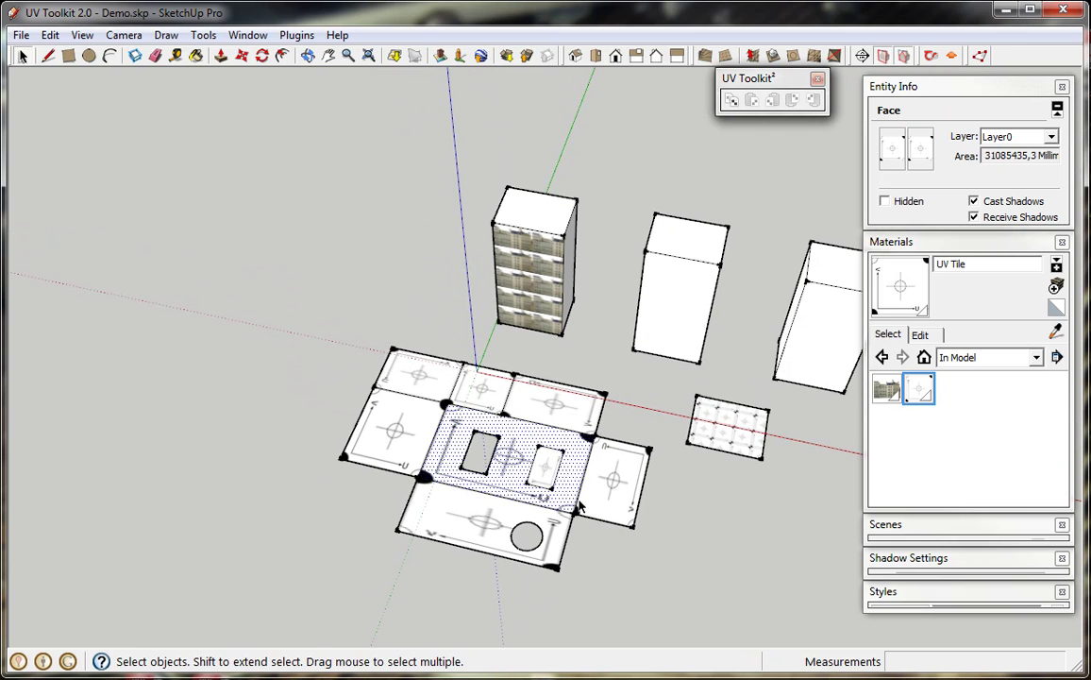
pyautogui.scroll(6, 674, 302)
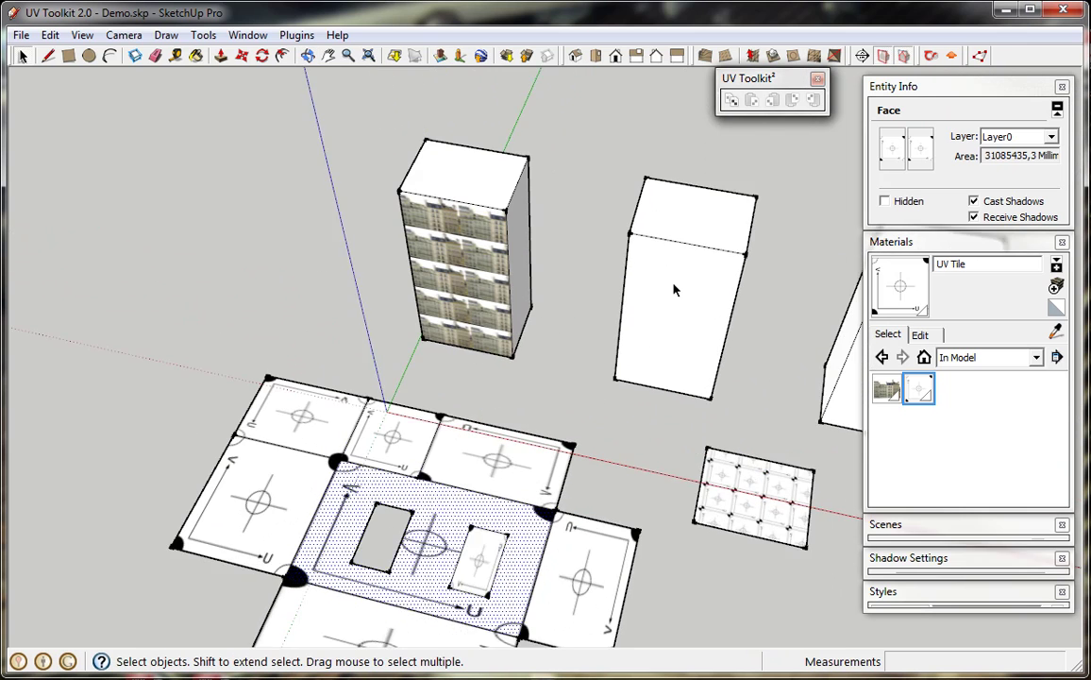
pyautogui.moveTo(677, 395); pyautogui.dragTo(640, 419, button='middle')
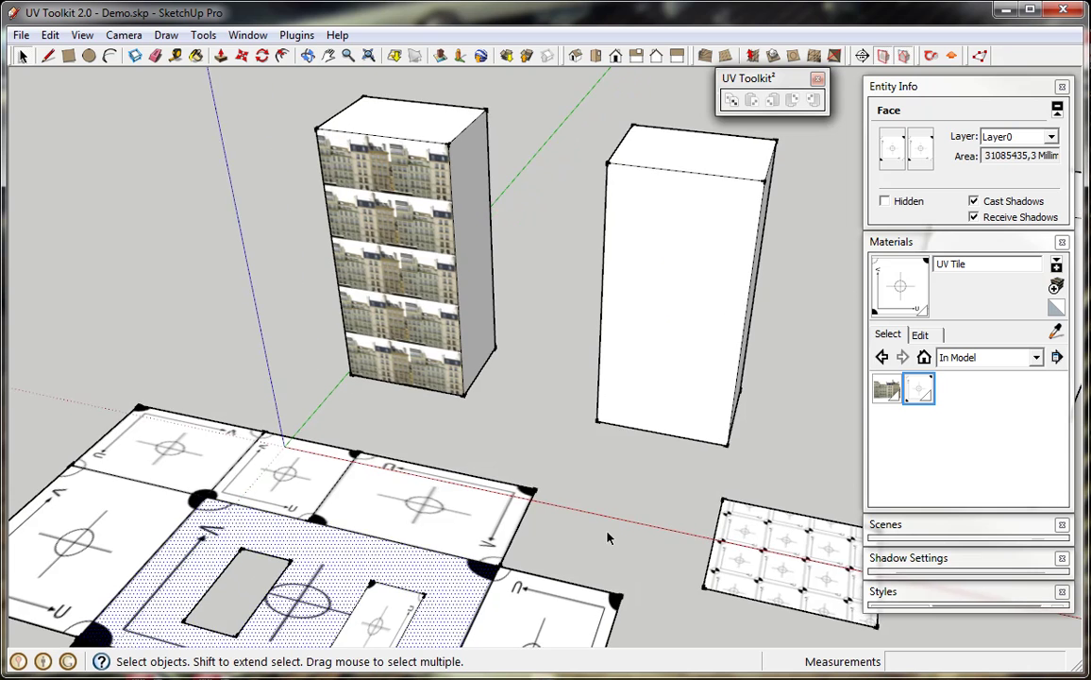
pyautogui.scroll(-2, 616, 409)
pyautogui.scroll(4, 554, 358)
pyautogui.moveTo(760, 79); pyautogui.dragTo(623, 141)
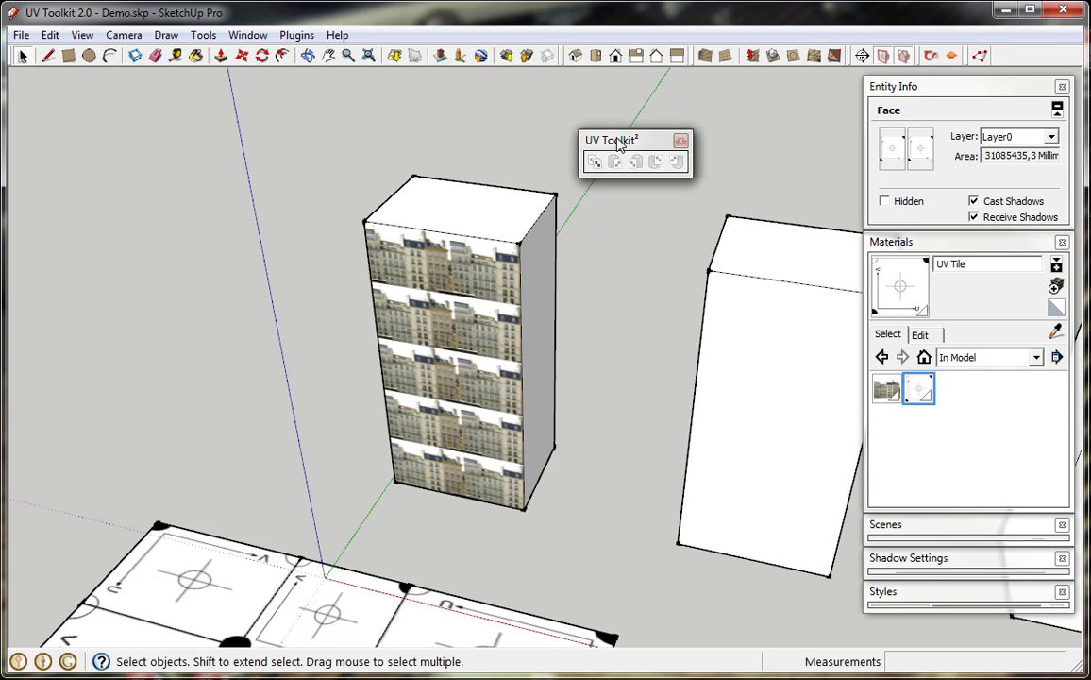
# Enter Texture > Position mode on the first box's front facade face.
pyautogui.rightClick(432, 468)
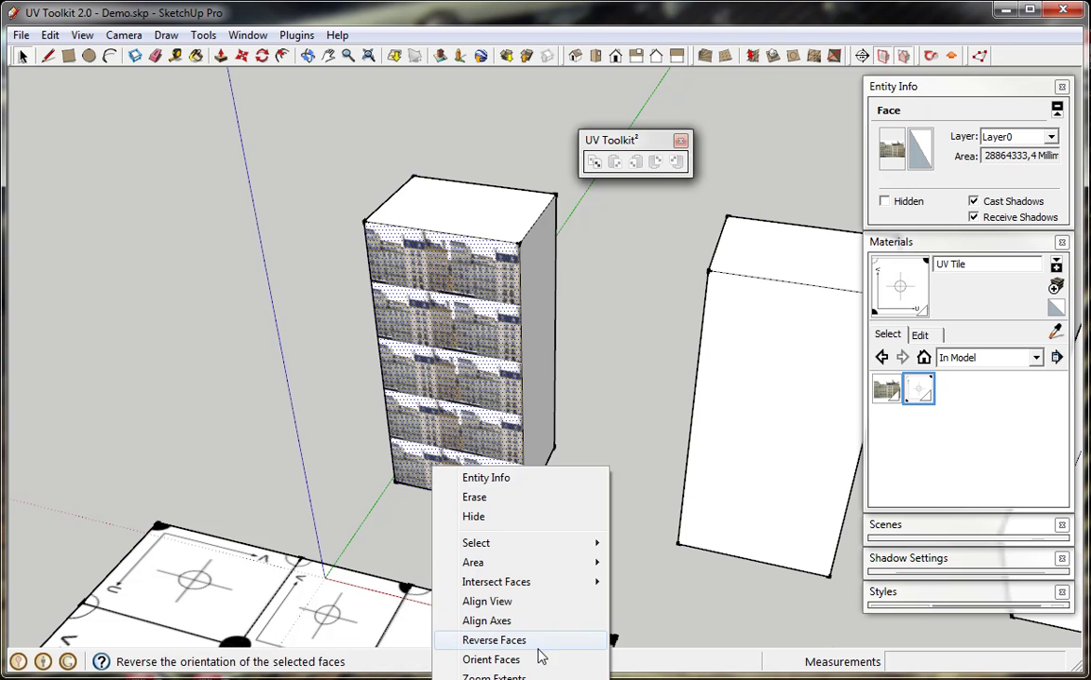
pyautogui.rightClick(501, 491)
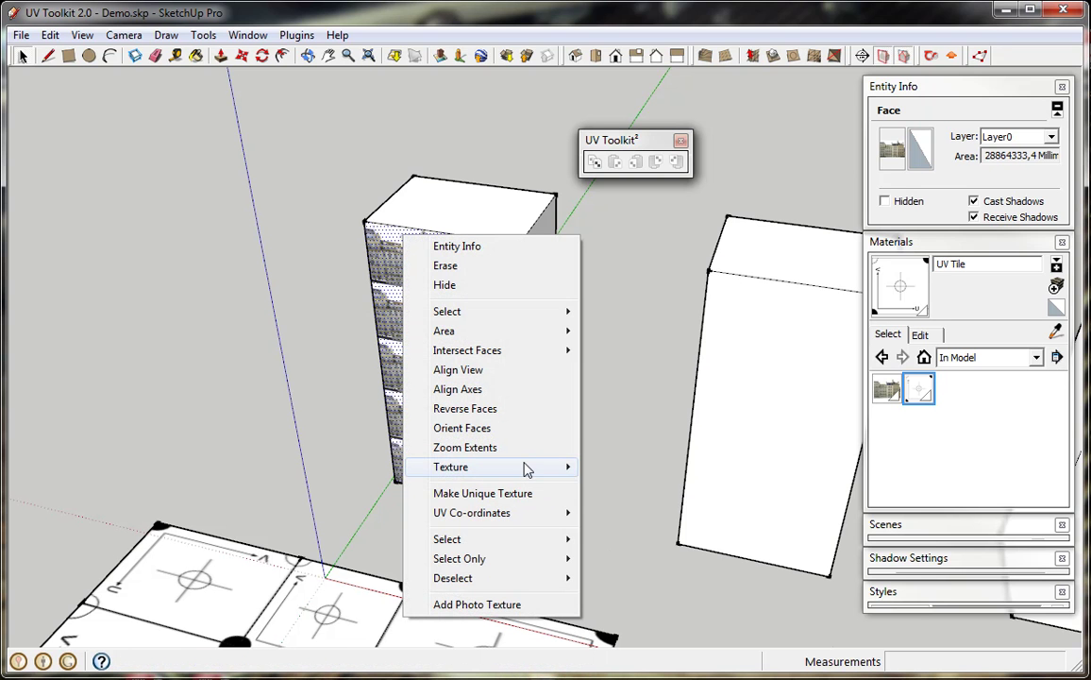
pyautogui.moveTo(526, 469)
pyautogui.click(618, 466)
pyautogui.moveTo(366, 275); pyautogui.dragTo(406, 359, button='middle')
pyautogui.scroll(5, 472, 378)
pyautogui.scroll(-3, 488, 382)
pyautogui.scroll(5, 488, 381)
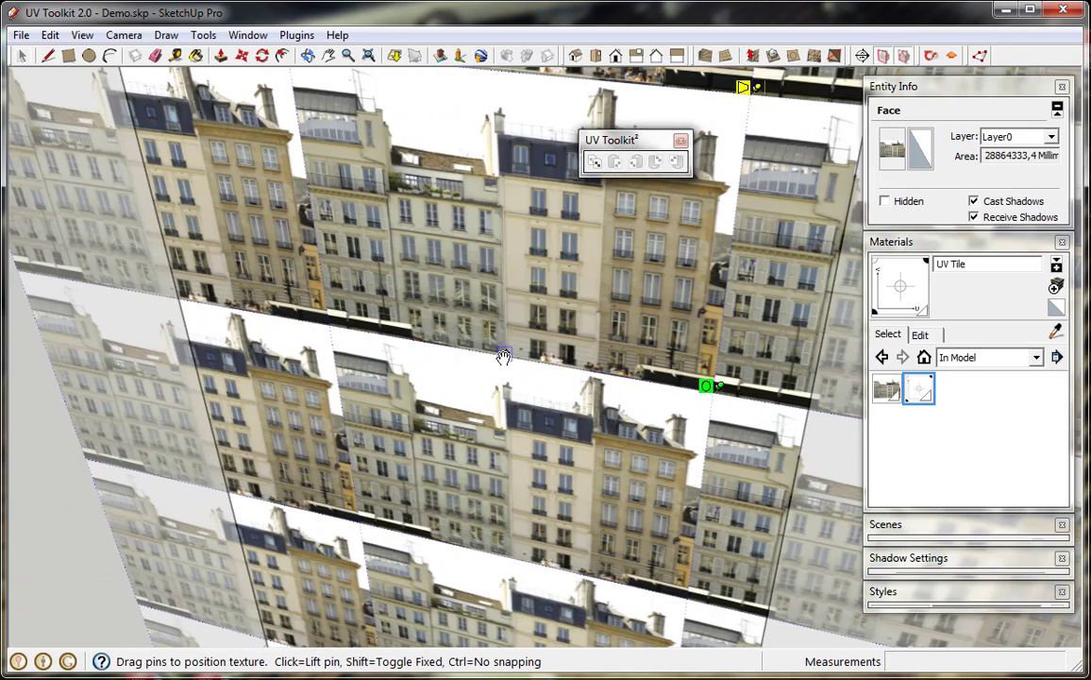
pyautogui.scroll(-3, 498, 355)
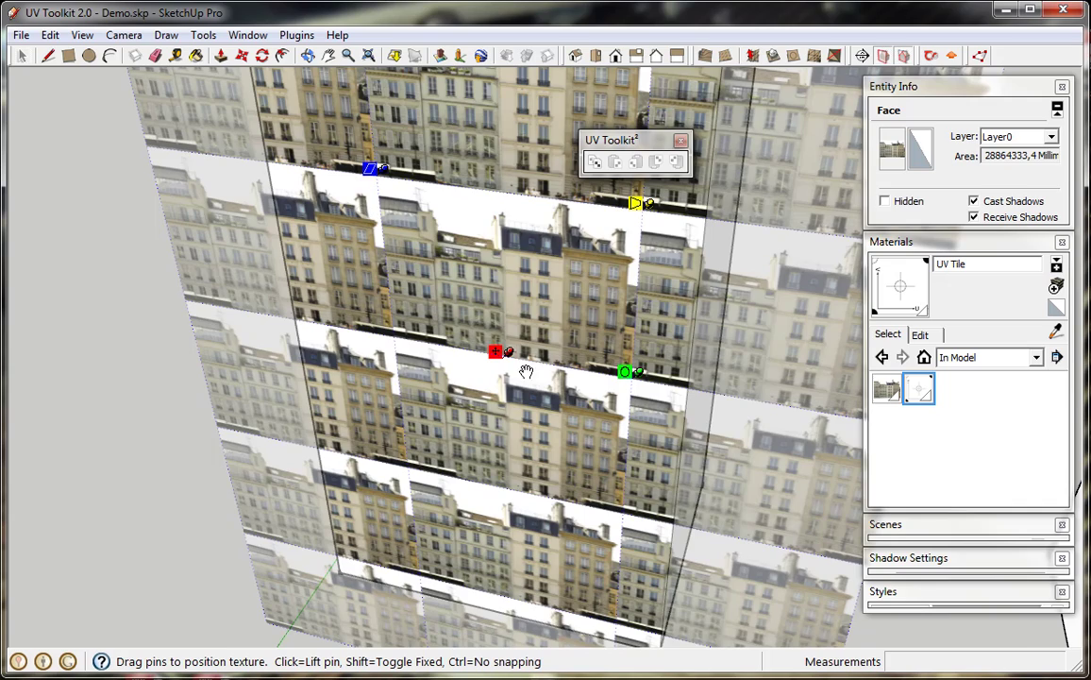
pyautogui.scroll(-3, 524, 340)
pyautogui.scroll(3, 557, 360)
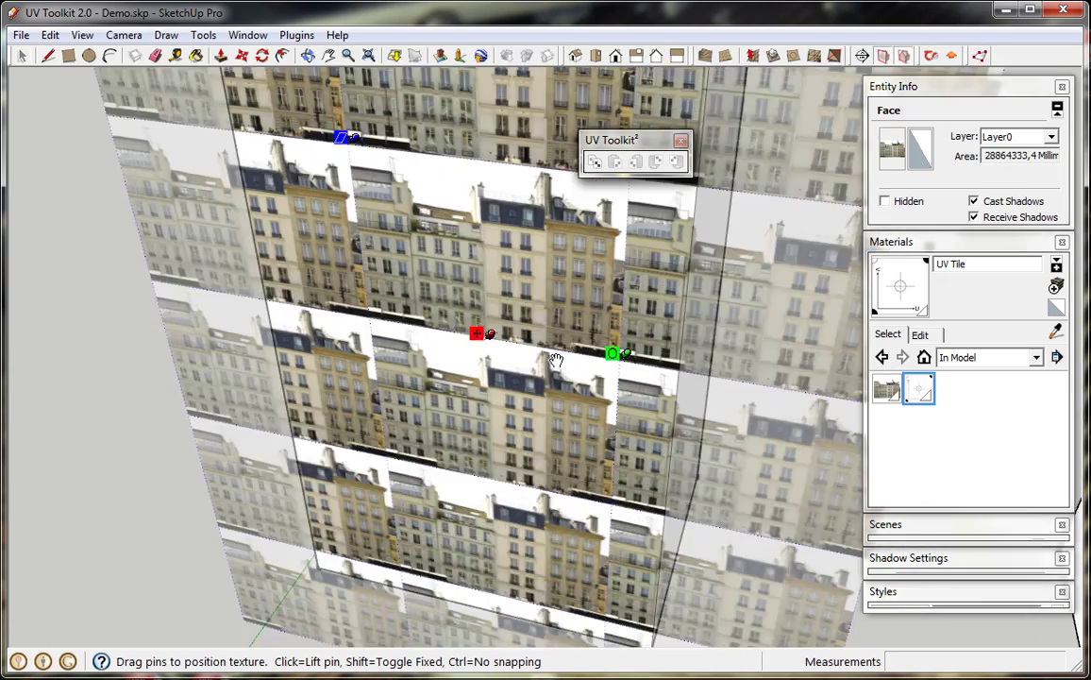
pyautogui.scroll(2, 557, 359)
# Drag the green and blue pins to stretch the facade until one building fills the face.
pyautogui.click(660, 356)
pyautogui.click(530, 332)
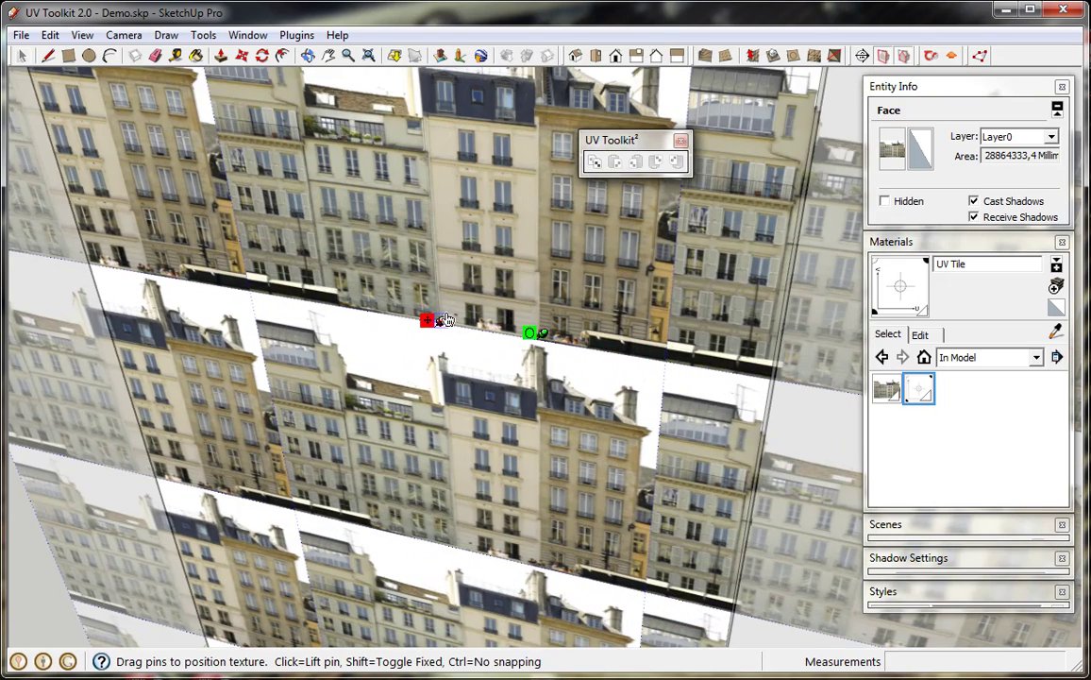
pyautogui.scroll(-2, 447, 321)
pyautogui.keyDown('shift'); pyautogui.moveTo(448, 323); pyautogui.dragTo(308, 522, button='middle'); pyautogui.keyUp('shift')
pyautogui.scroll(4, 300, 520)
pyautogui.moveTo(609, 589); pyautogui.dragTo(581, 575)
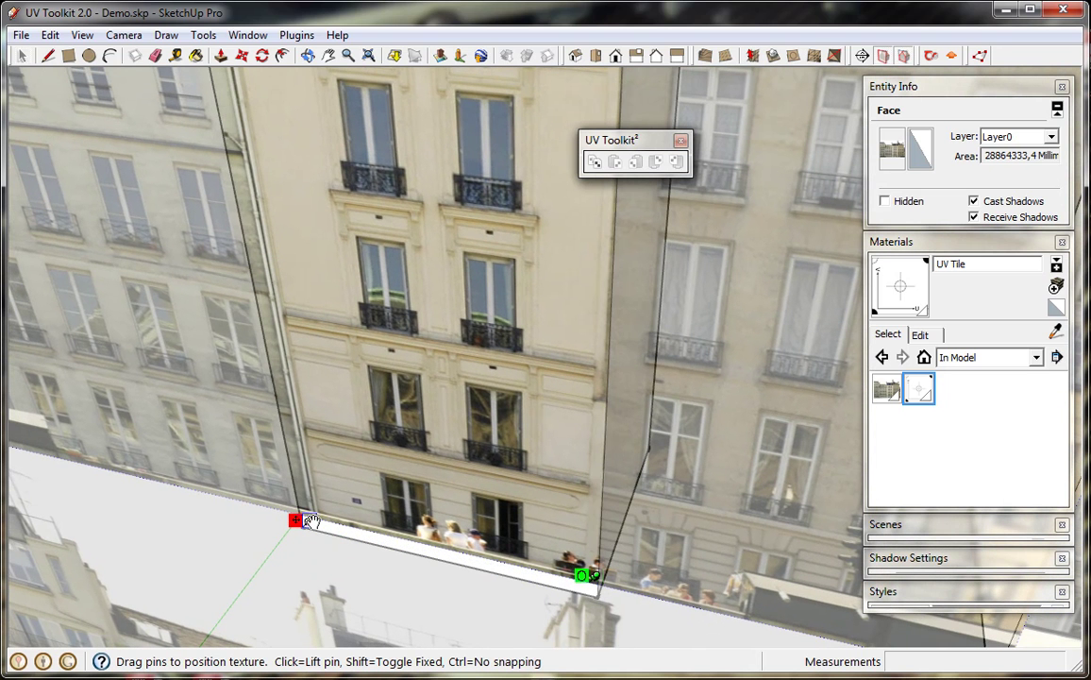
pyautogui.scroll(1, 312, 505)
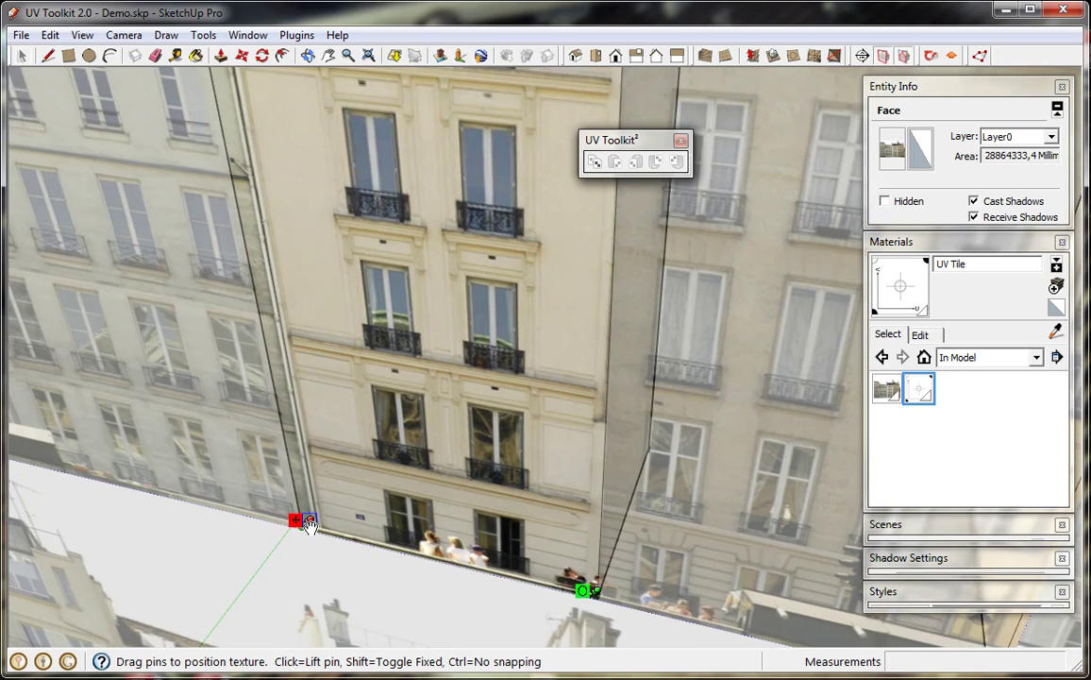
pyautogui.scroll(1, 312, 510)
pyautogui.scroll(-3, 312, 513)
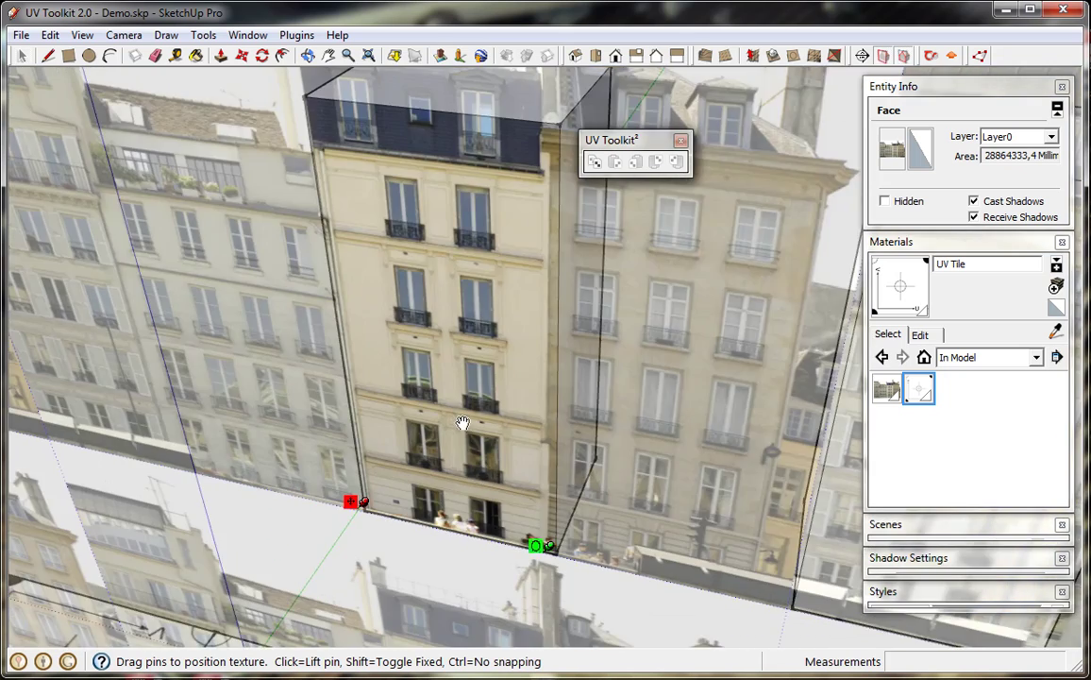
pyautogui.scroll(-2, 419, 288)
pyautogui.moveTo(162, 124); pyautogui.dragTo(167, 143)
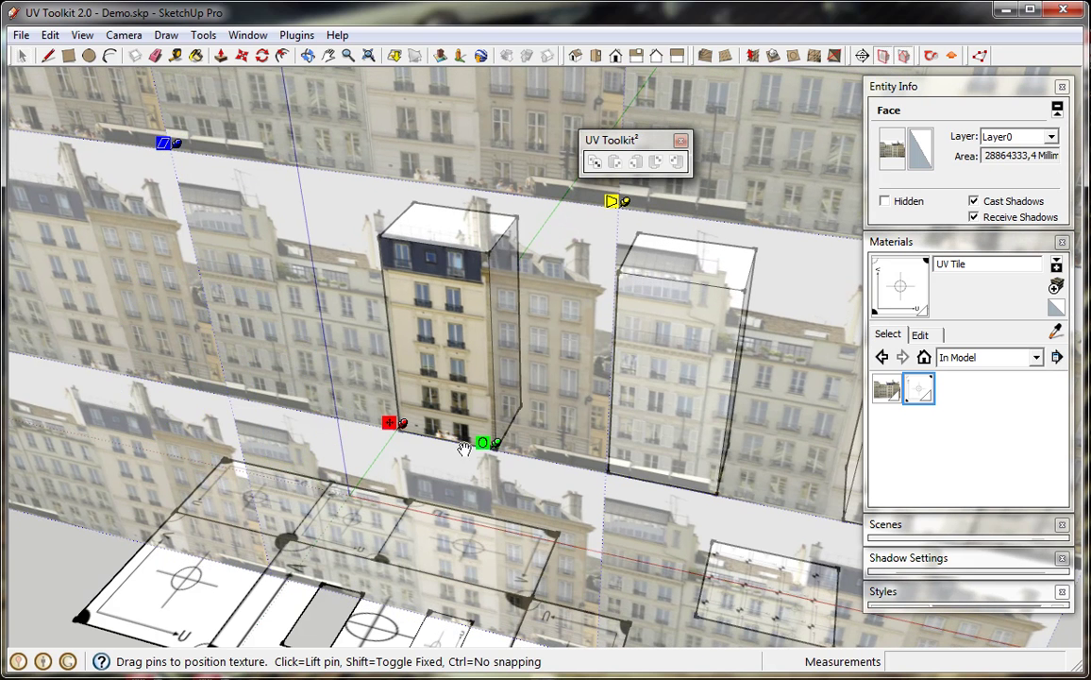
# Confirm the texture placement with Done and view the building front-on.
pyautogui.rightClick(431, 343)
pyautogui.click(465, 355)
pyautogui.moveTo(452, 396); pyautogui.dragTo(457, 394, button='middle')
pyautogui.scroll(3, 460, 392)
pyautogui.scroll(-4, 437, 341)
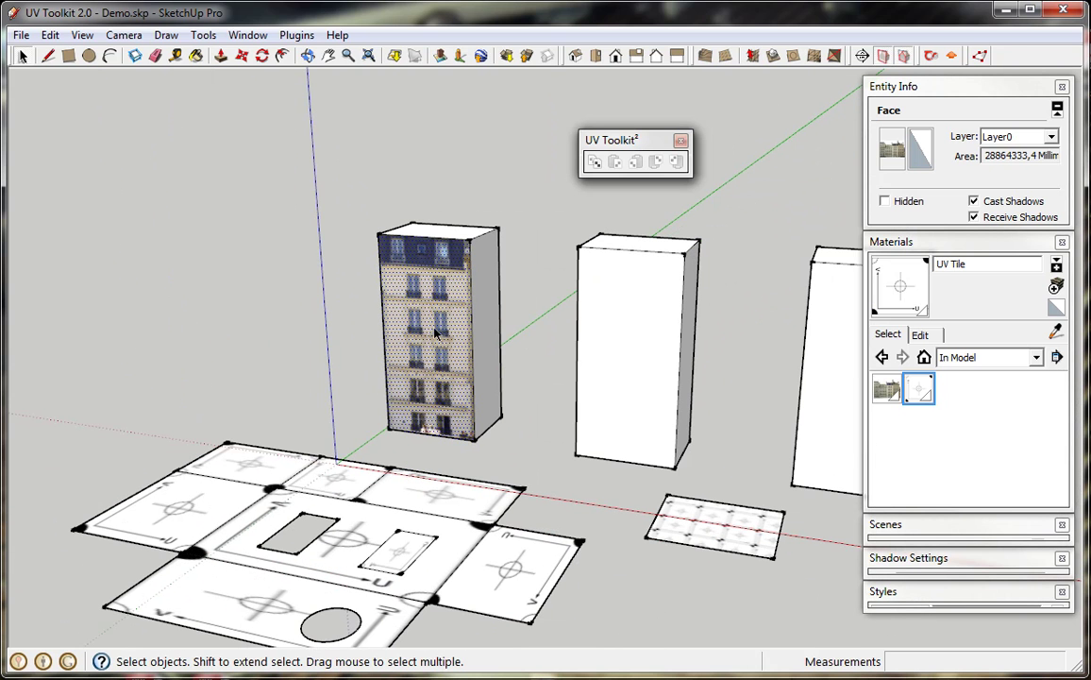
# Cancel the accidental Create Component dialog and pan the view to the three buildings.
pyautogui.press('g')
pyautogui.click(619, 498)
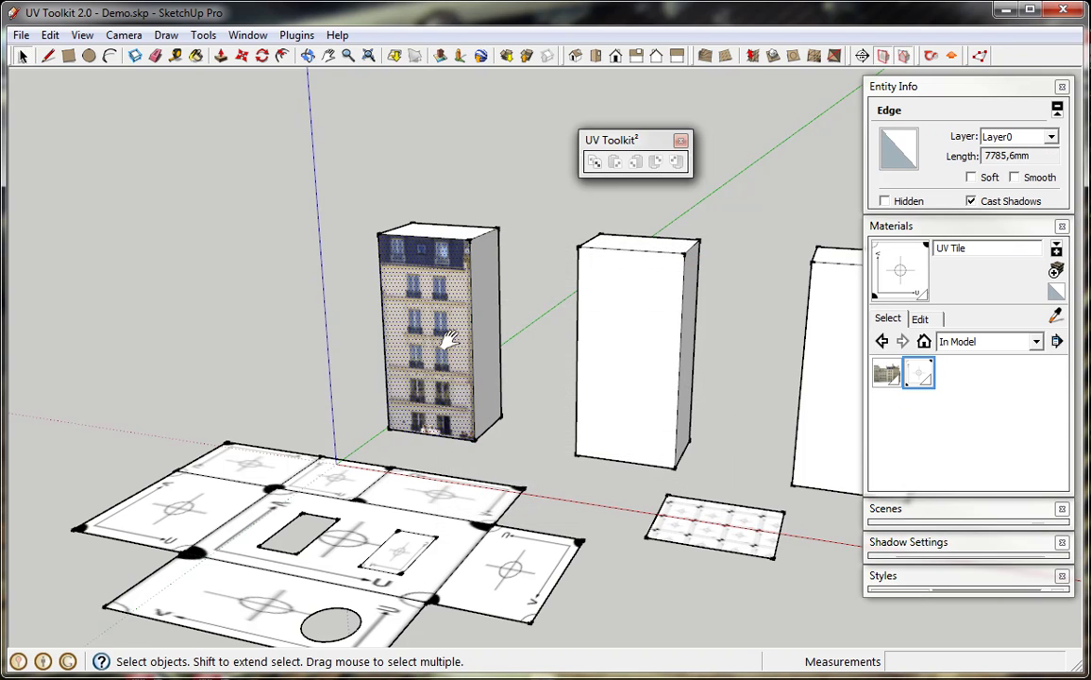
pyautogui.press('h')
pyautogui.moveTo(459, 341); pyautogui.dragTo(239, 366)
pyautogui.scroll(3, 227, 359)
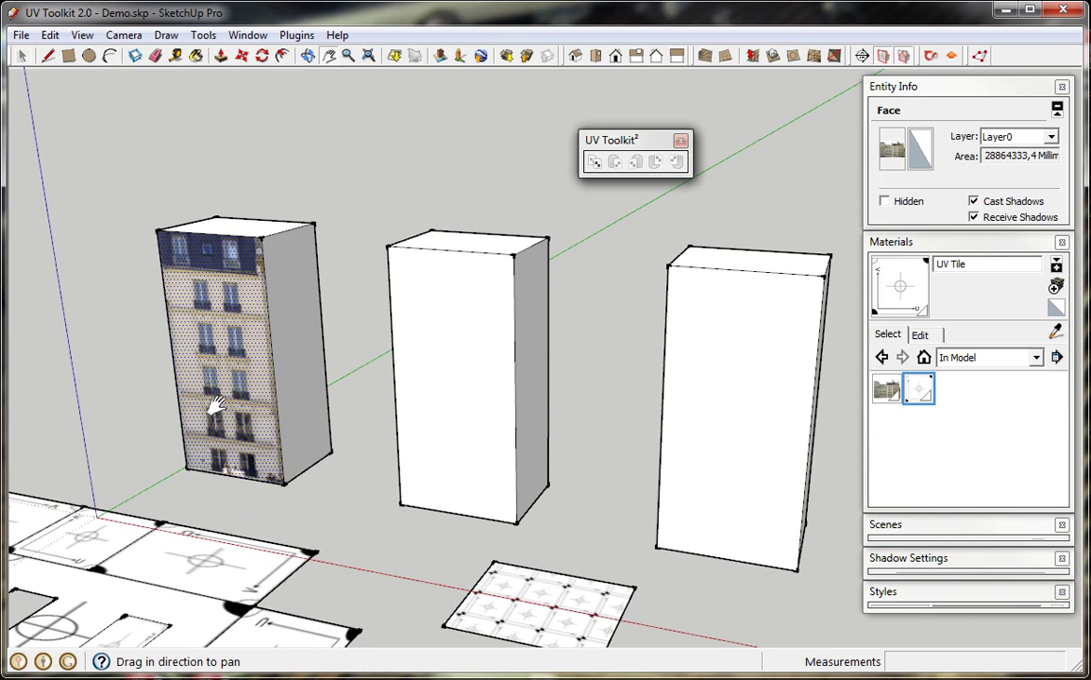
pyautogui.press('space')
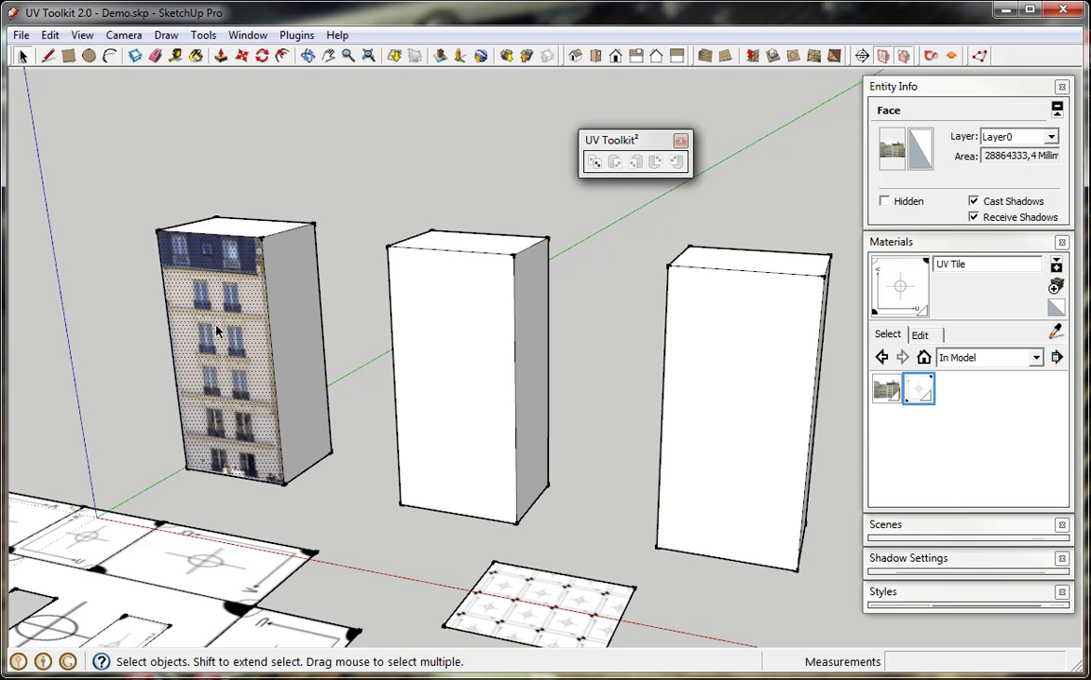
# Copy the fitted face's UV coordinates and paste them onto the other buildings' front and side faces.
pyautogui.click(595, 163)
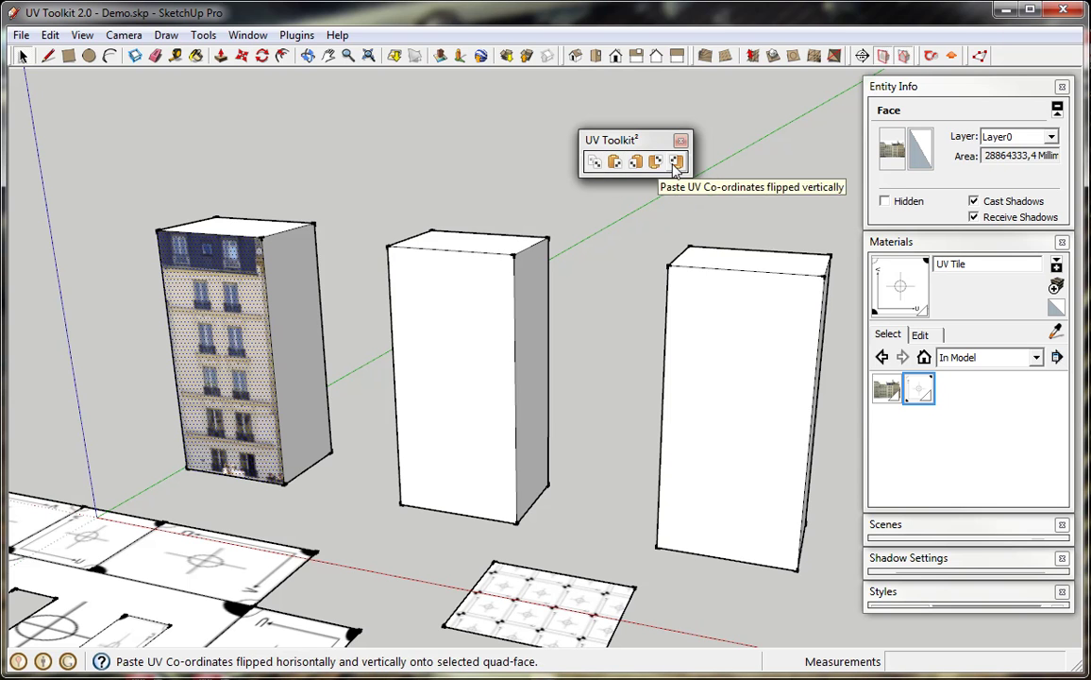
pyautogui.click(288, 316)
pyautogui.keyDown('ctrl'); pyautogui.click(491, 357); pyautogui.keyUp('ctrl')
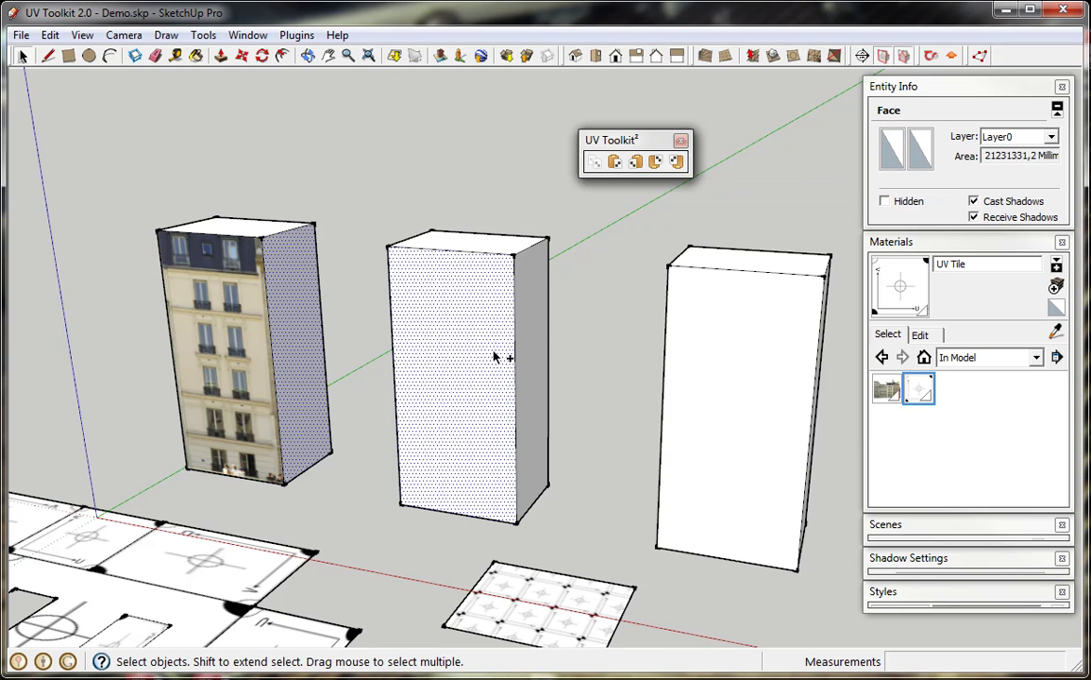
pyautogui.keyDown('ctrl'); pyautogui.click(767, 385); pyautogui.keyUp('ctrl')
pyautogui.keyDown('ctrl'); pyautogui.click(813, 425); pyautogui.keyUp('ctrl')
pyautogui.moveTo(814, 425); pyautogui.dragTo(774, 415, button='middle')
pyautogui.keyDown('ctrl'); pyautogui.click(534, 377); pyautogui.keyUp('ctrl')
pyautogui.click(617, 163)
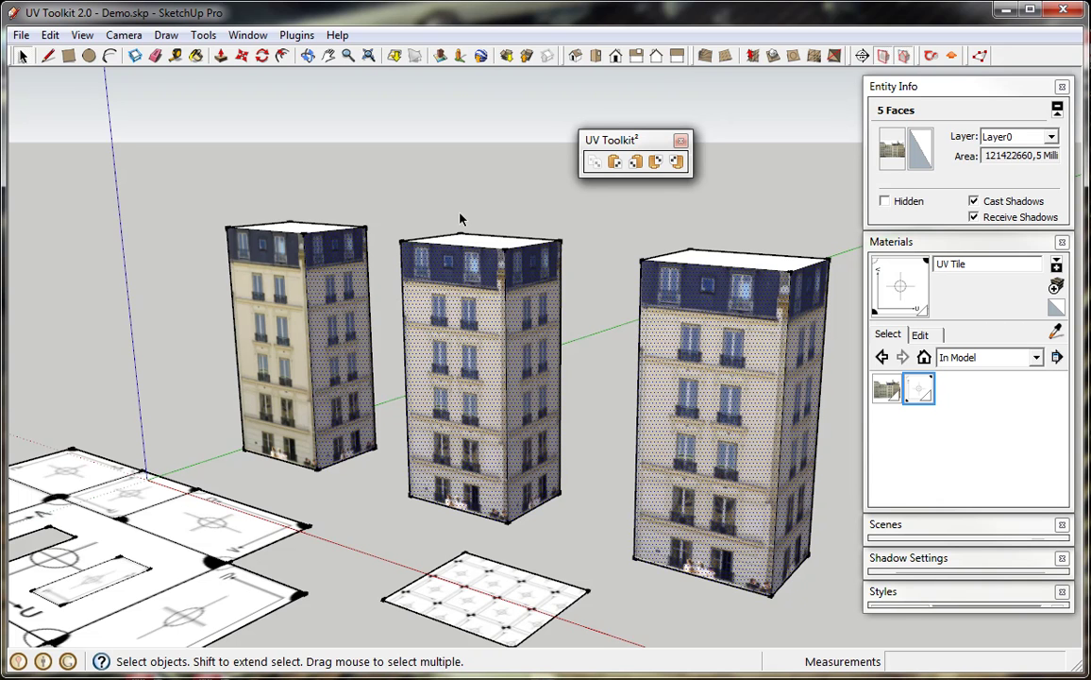
# Push the middle building lower, pull the right one taller, and paste the UV coordinates onto it.
pyautogui.press('p')
pyautogui.moveTo(485, 251); pyautogui.dragTo(487, 378)
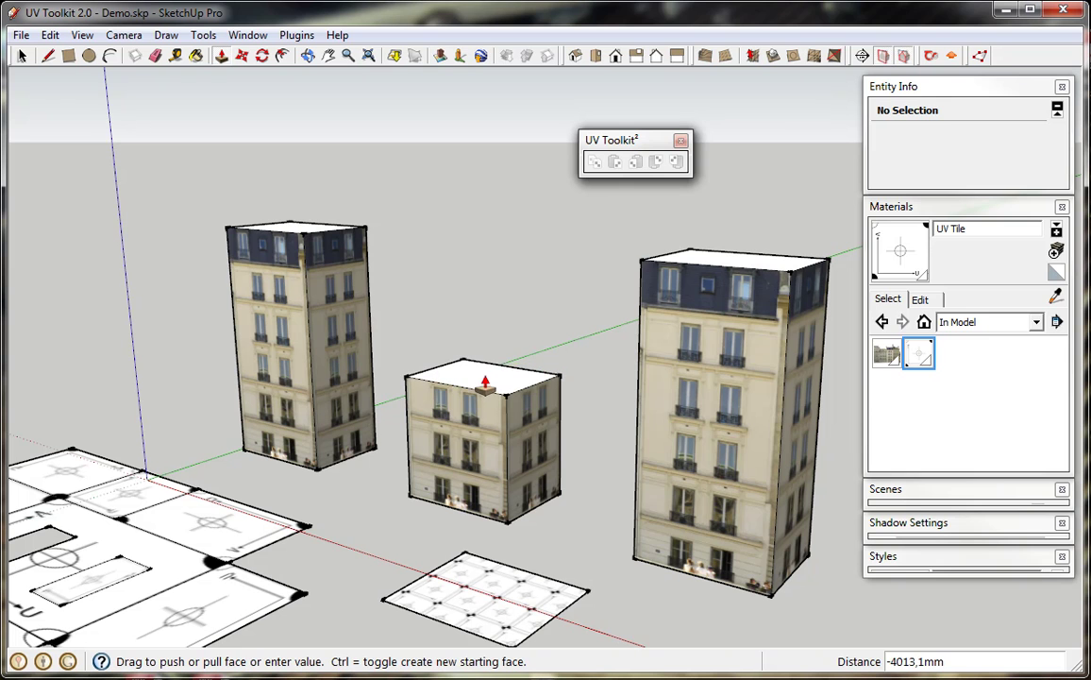
pyautogui.moveTo(723, 258); pyautogui.dragTo(746, 115)
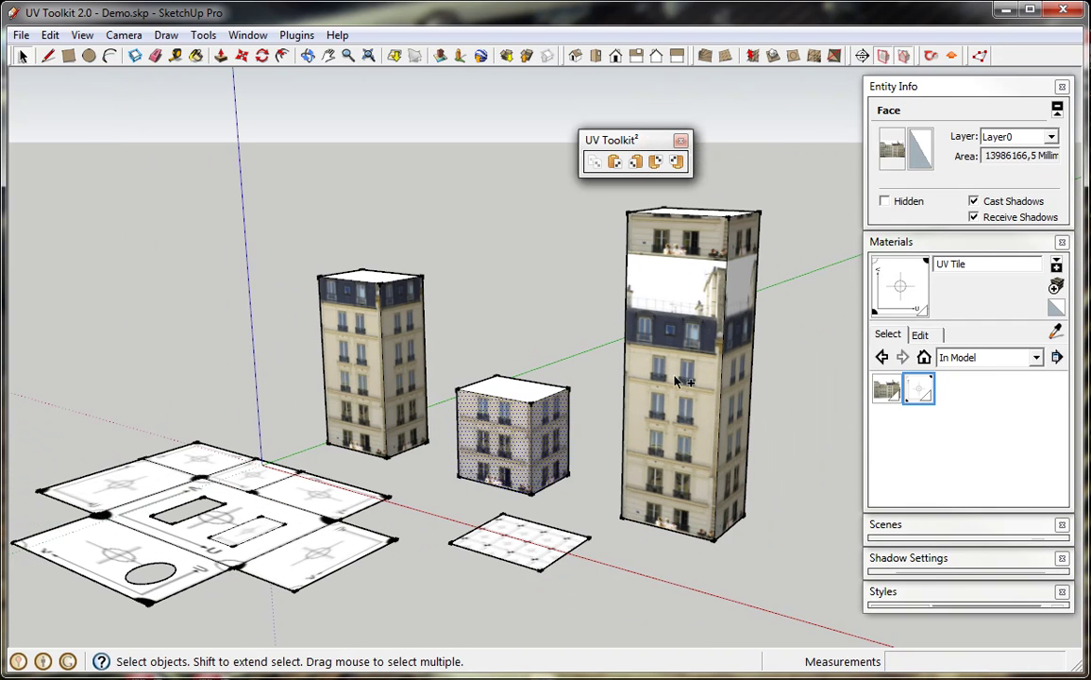
pyautogui.keyDown('ctrl'); pyautogui.click(661, 246); pyautogui.keyUp('ctrl')
pyautogui.click(615, 163)
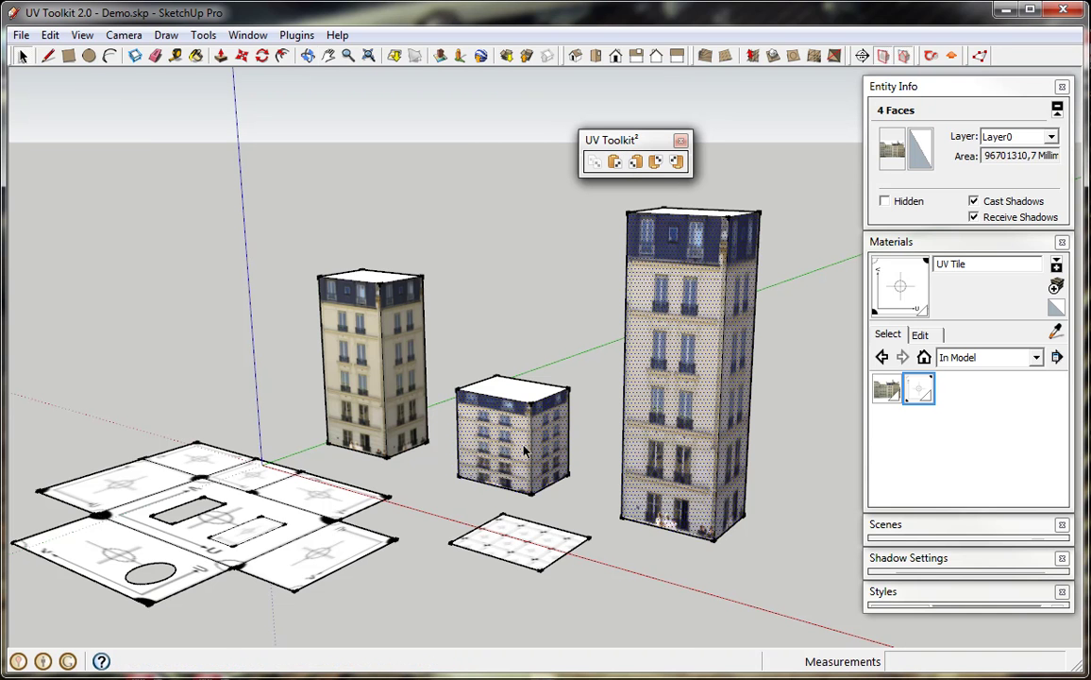
pyautogui.scroll(3, 523, 449)
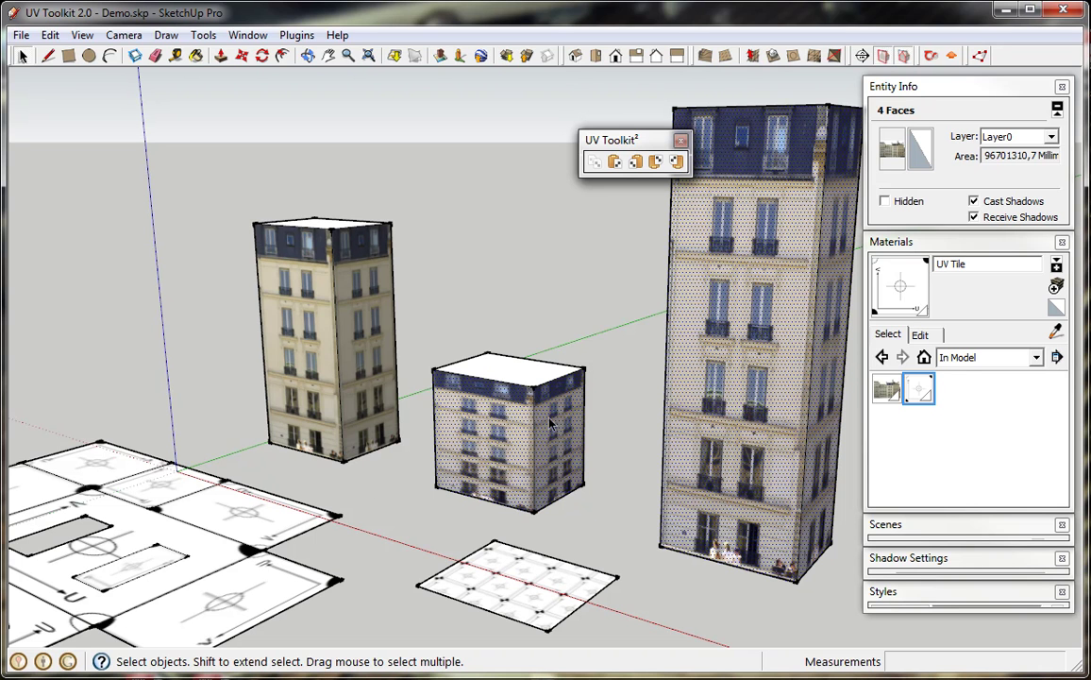
# Paste the facade UV mapping flipped vertically onto the middle and tall buildings' faces.
pyautogui.click(493, 396)
pyautogui.click(676, 163)
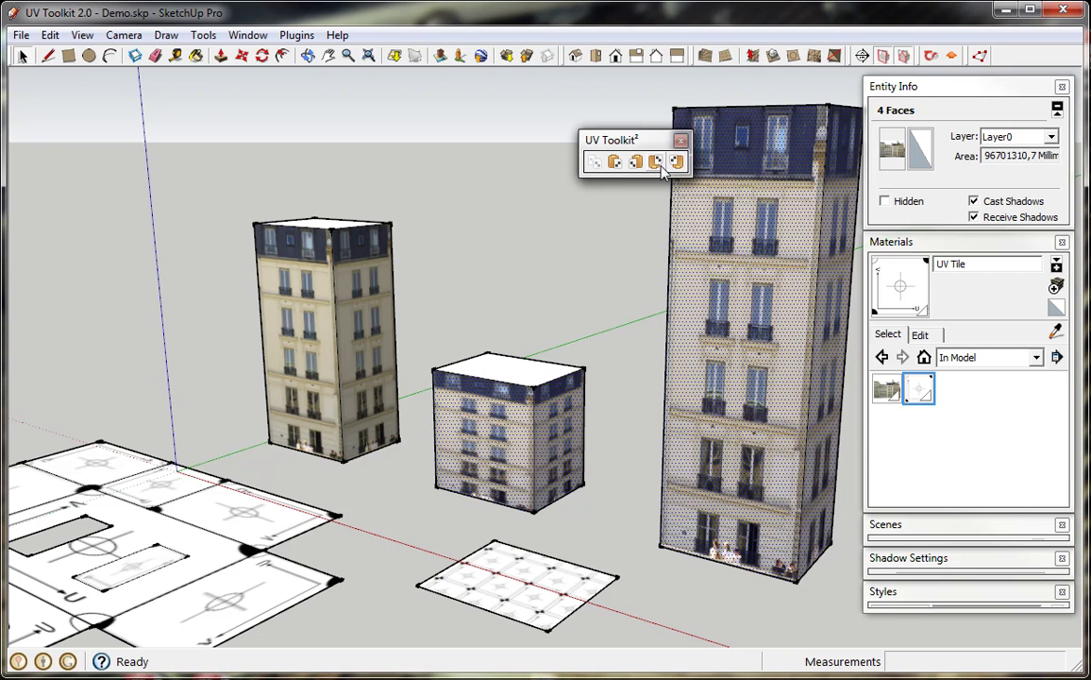
pyautogui.click(664, 166)
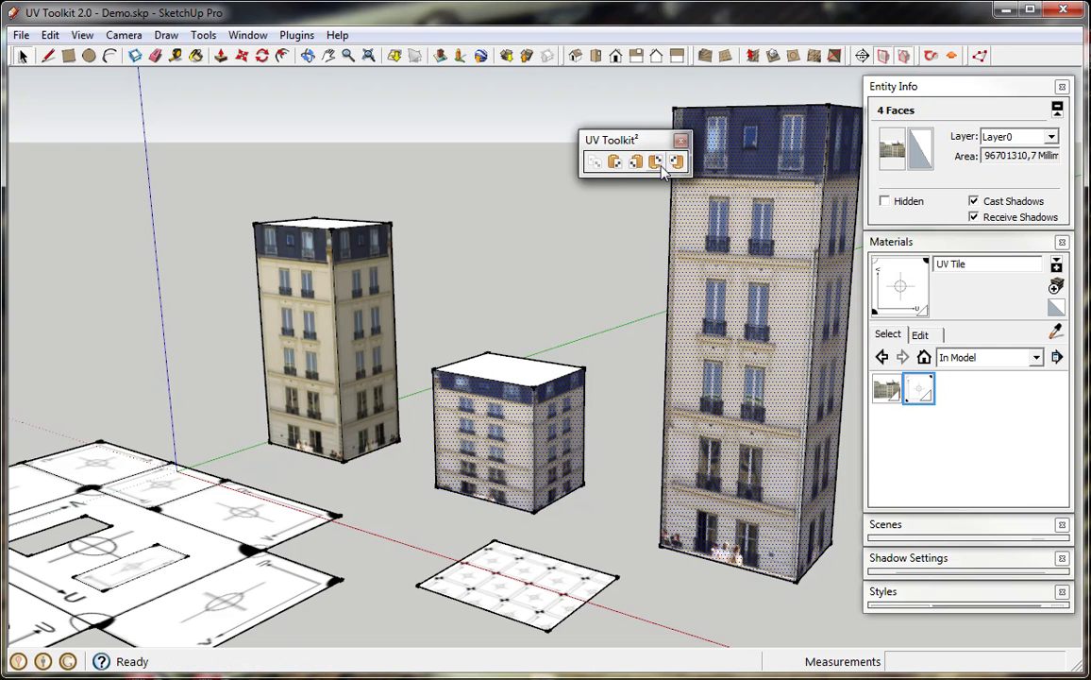
pyautogui.click(676, 165)
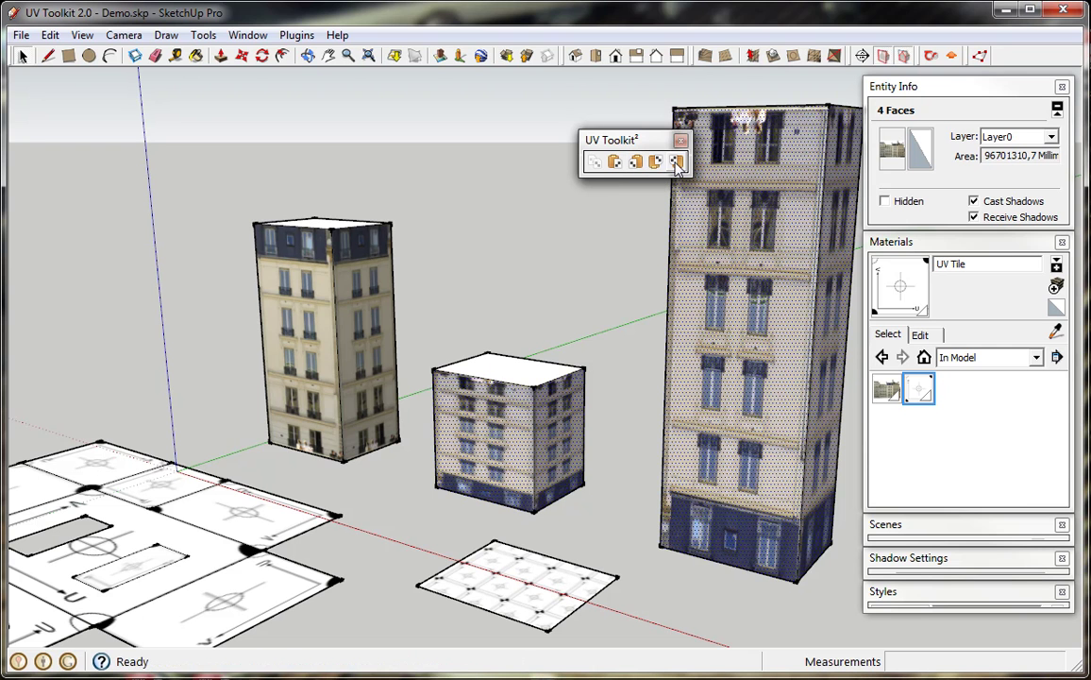